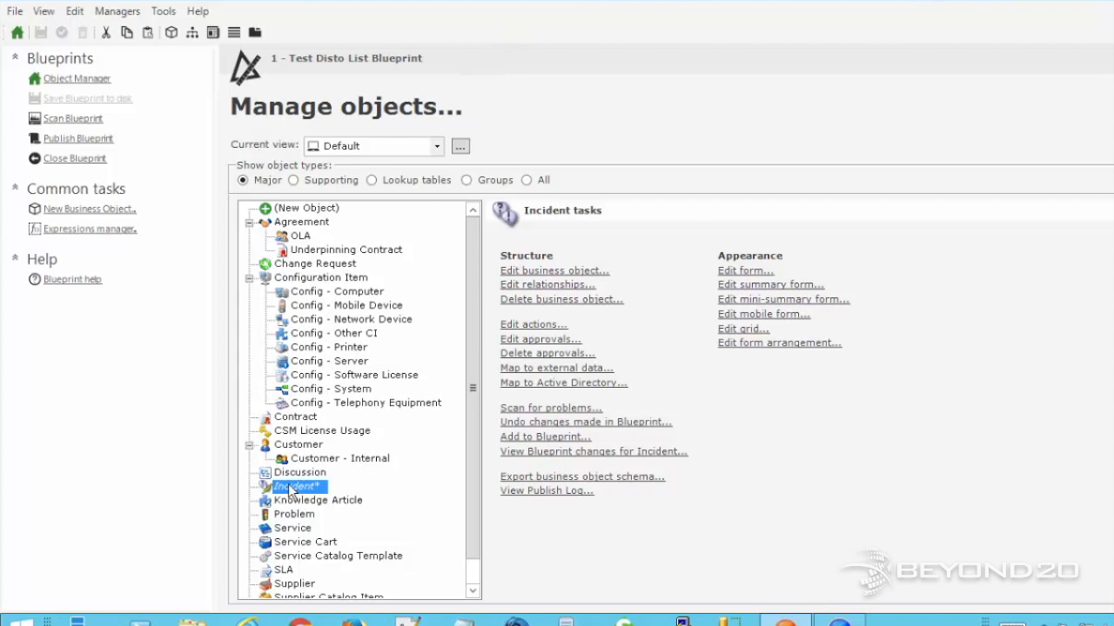
Open the Incident business object, find the Task Distro List field, and examine its general properties before returning to the object manager
{"action": "left_click", "coordinate": [546, 275]}
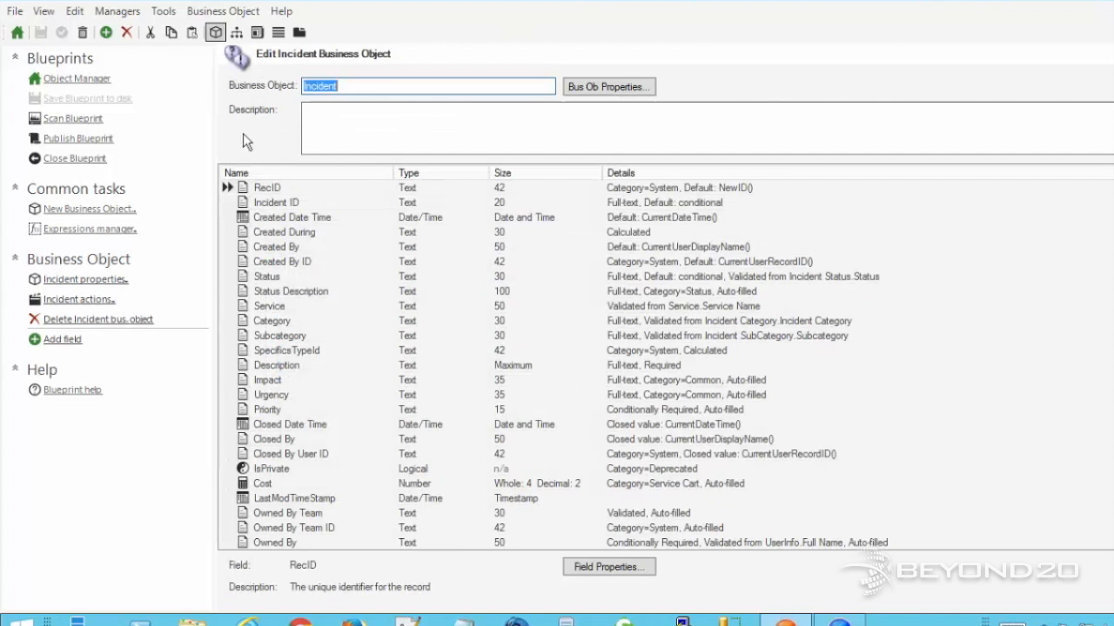
{"action": "left_click", "coordinate": [290, 171]}
{"action": "scroll", "coordinate": [291, 338], "scroll_direction": "down", "scroll_amount": 20}
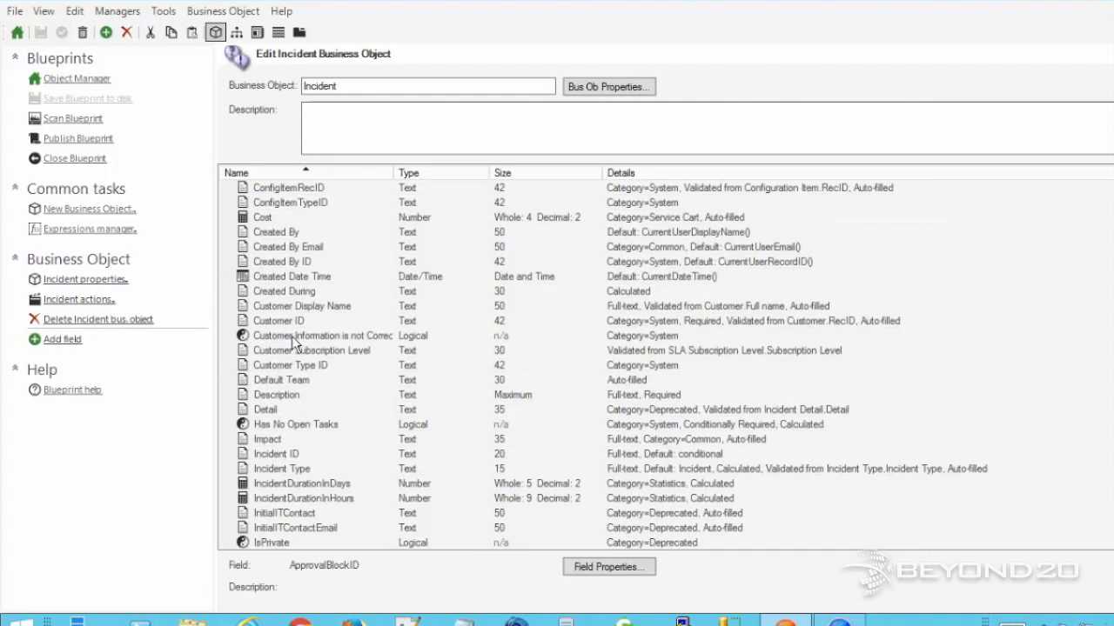
{"action": "scroll", "coordinate": [289, 370], "scroll_direction": "down", "scroll_amount": 20}
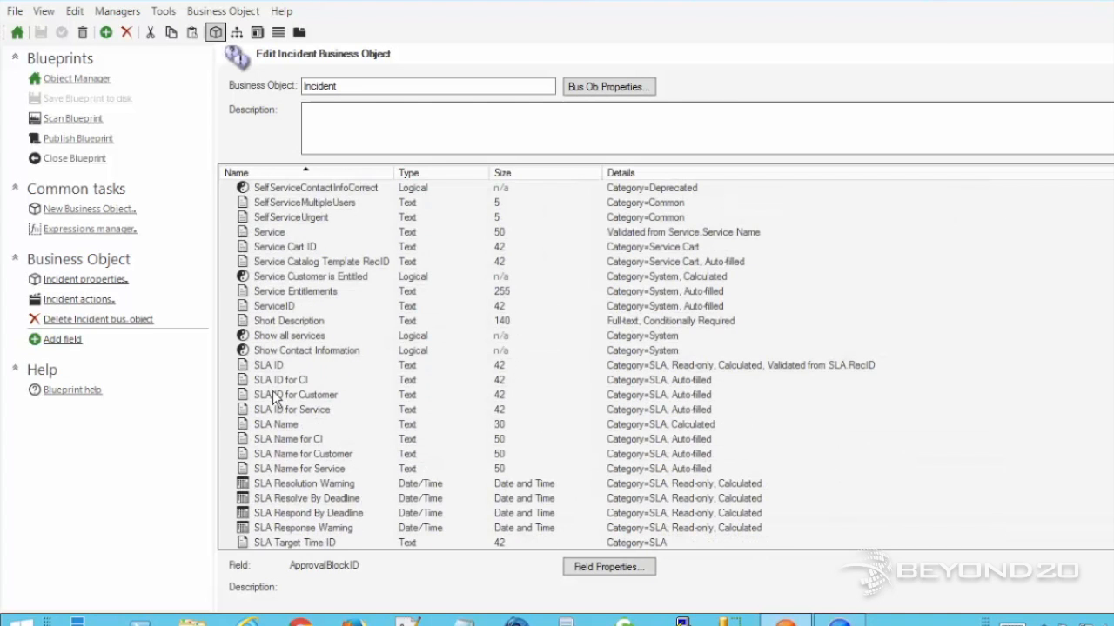
{"action": "scroll", "coordinate": [261, 392], "scroll_direction": "down", "scroll_amount": 6}
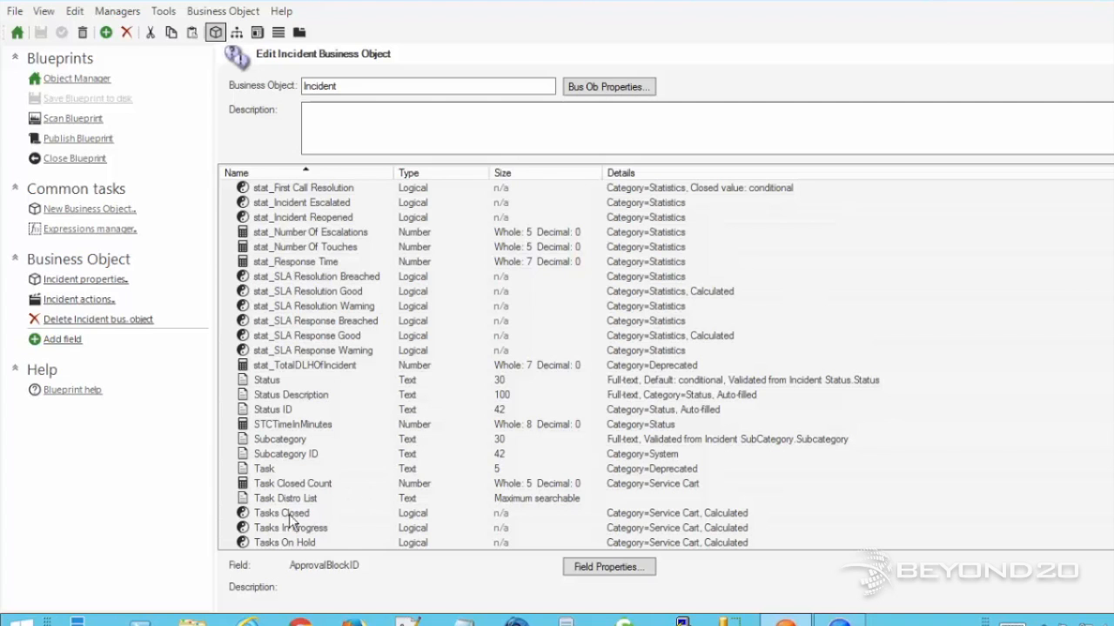
{"action": "right_click", "coordinate": [255, 502]}
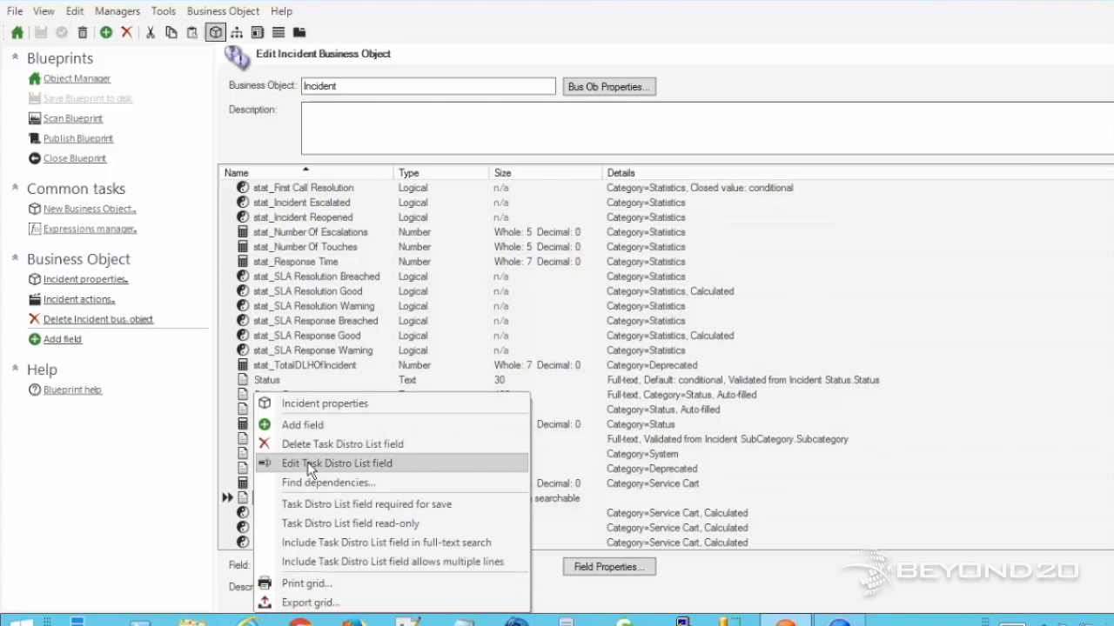
{"action": "left_click", "coordinate": [313, 462]}
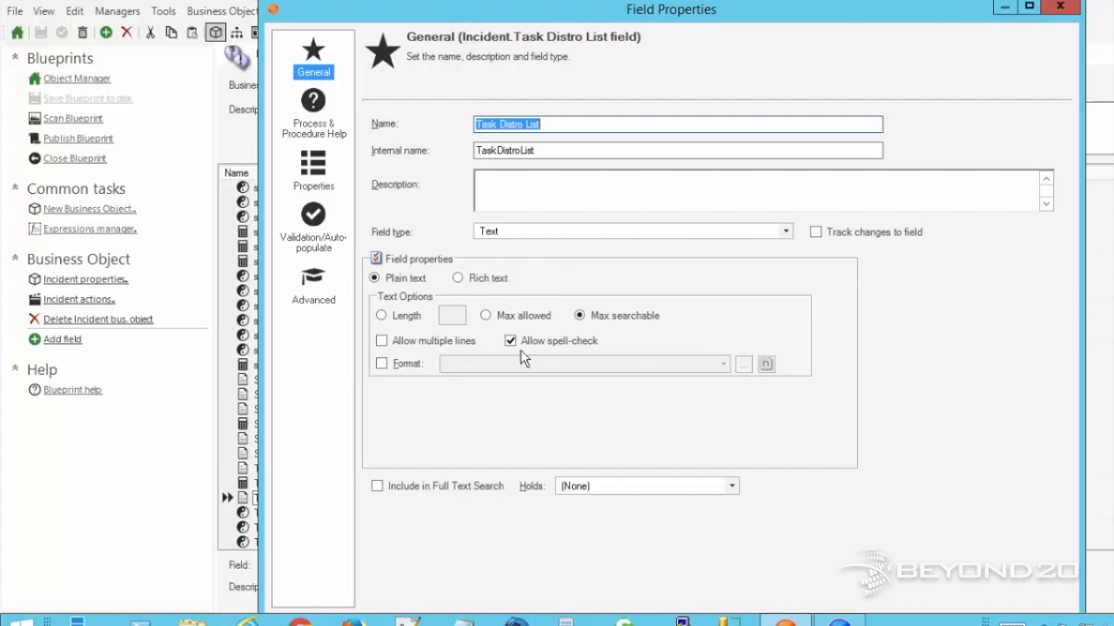
{"action": "left_click", "coordinate": [1060, 6]}
{"action": "left_click", "coordinate": [17, 33]}
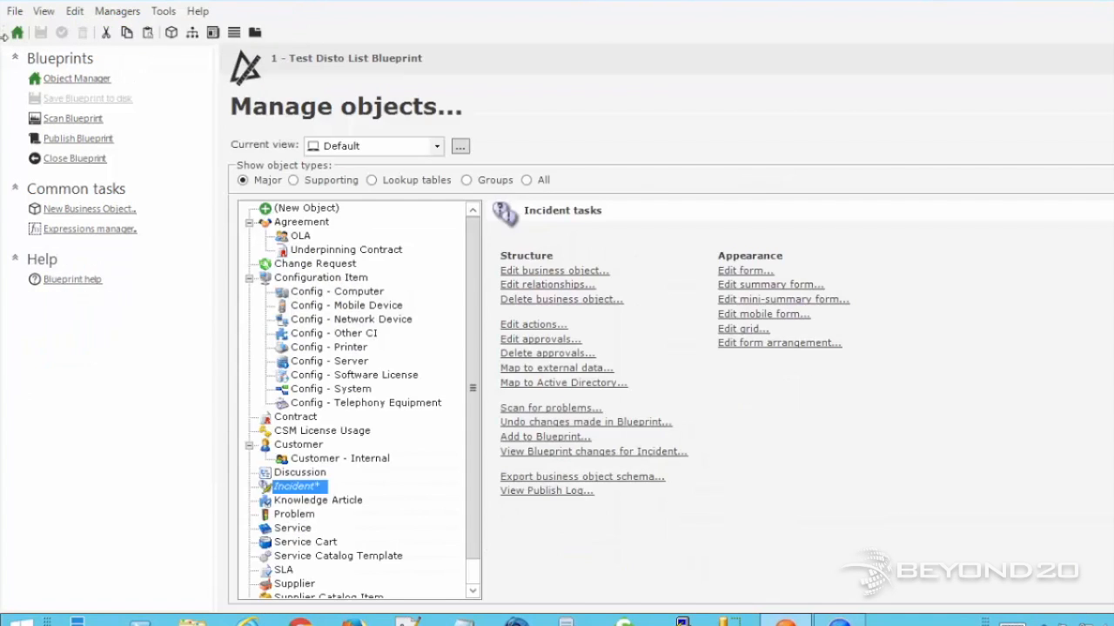
Open the Incident's automatic actions and examine the settings of the Z_Update Task Distro List save action
{"action": "left_click_drag", "start_coordinate": [467, 508], "coordinate": [478, 564]}
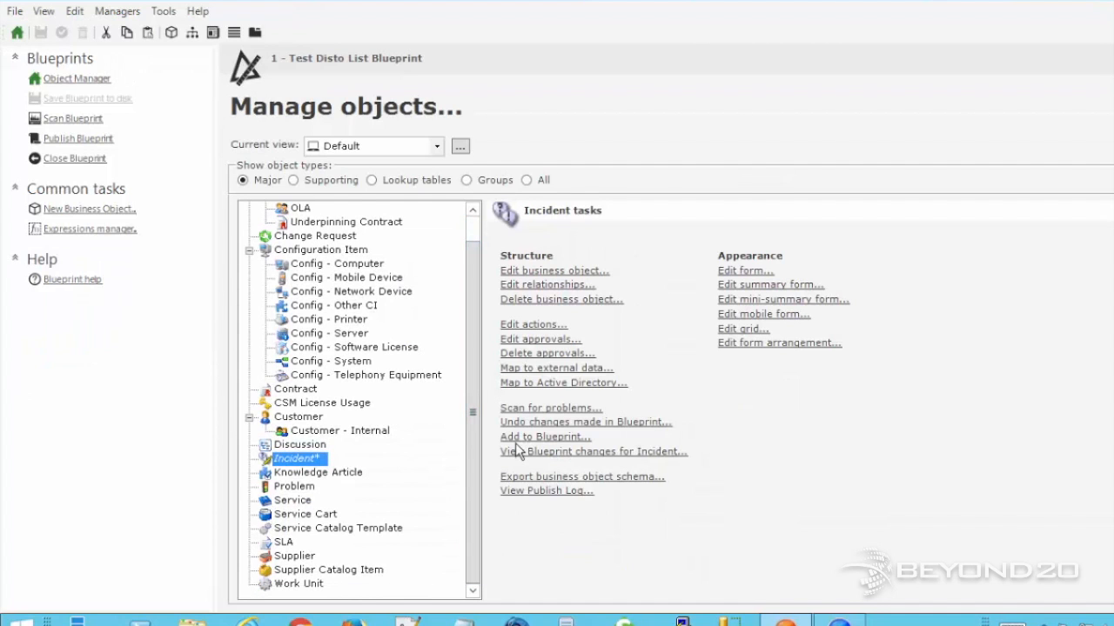
{"action": "left_click", "coordinate": [531, 326]}
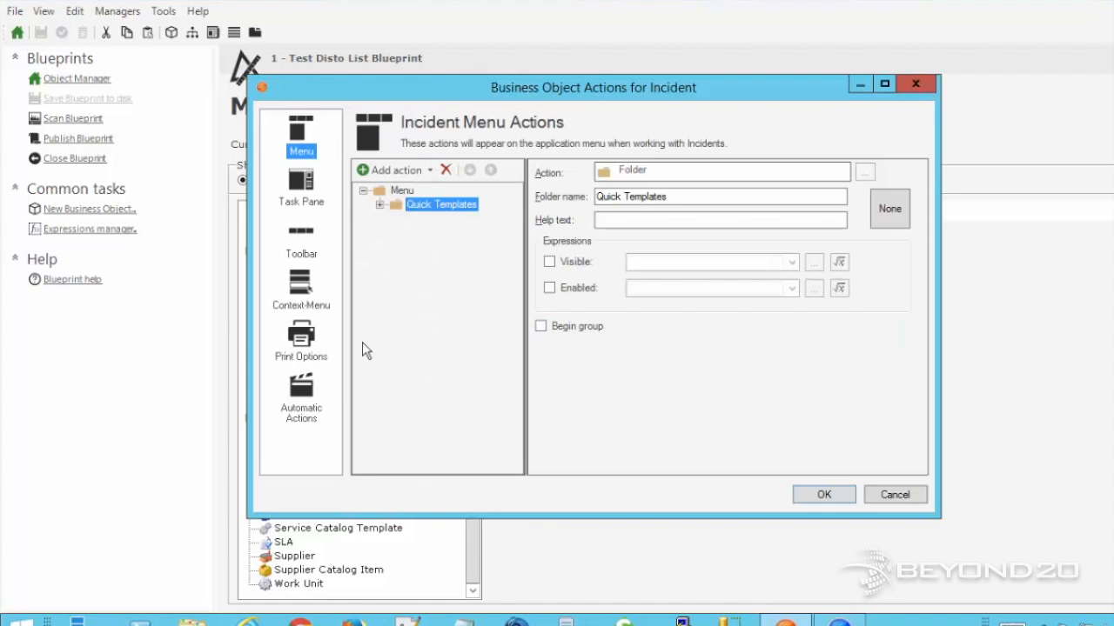
{"action": "left_click", "coordinate": [299, 392]}
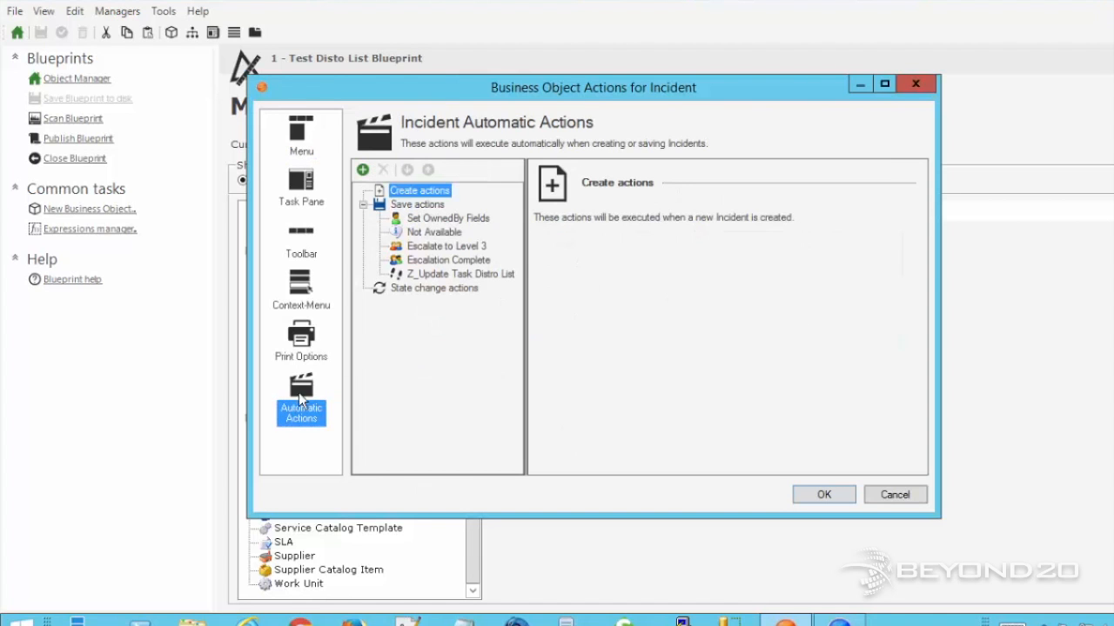
{"action": "left_click", "coordinate": [442, 275]}
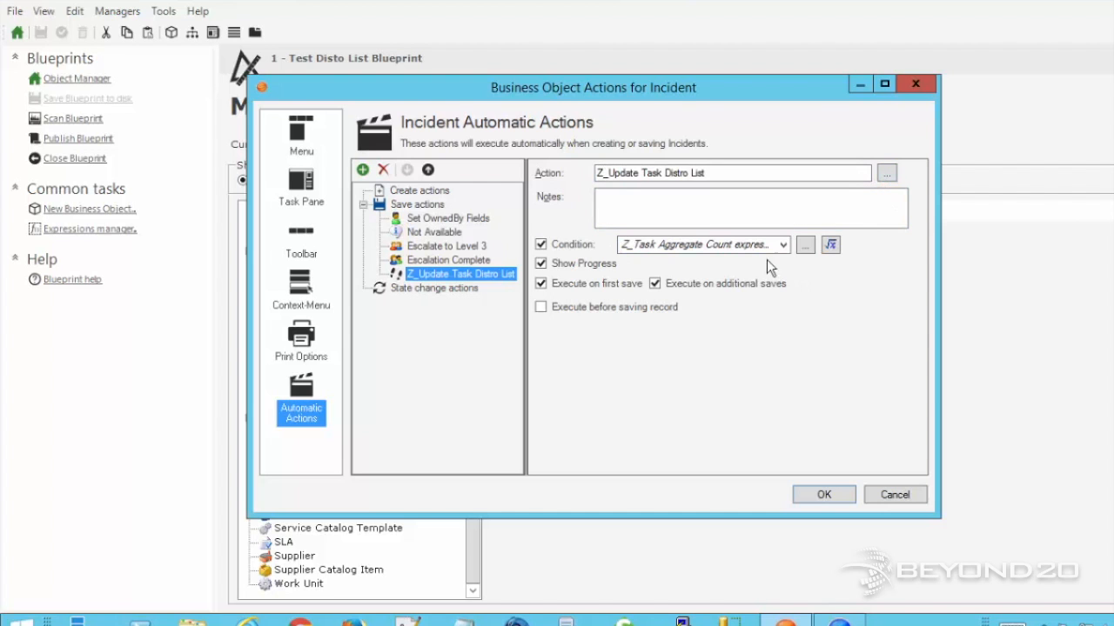
Open the Z_Update Task Distro List One-Step in its editor
{"action": "left_click", "coordinate": [888, 173]}
{"action": "right_click", "coordinate": [513, 232]}
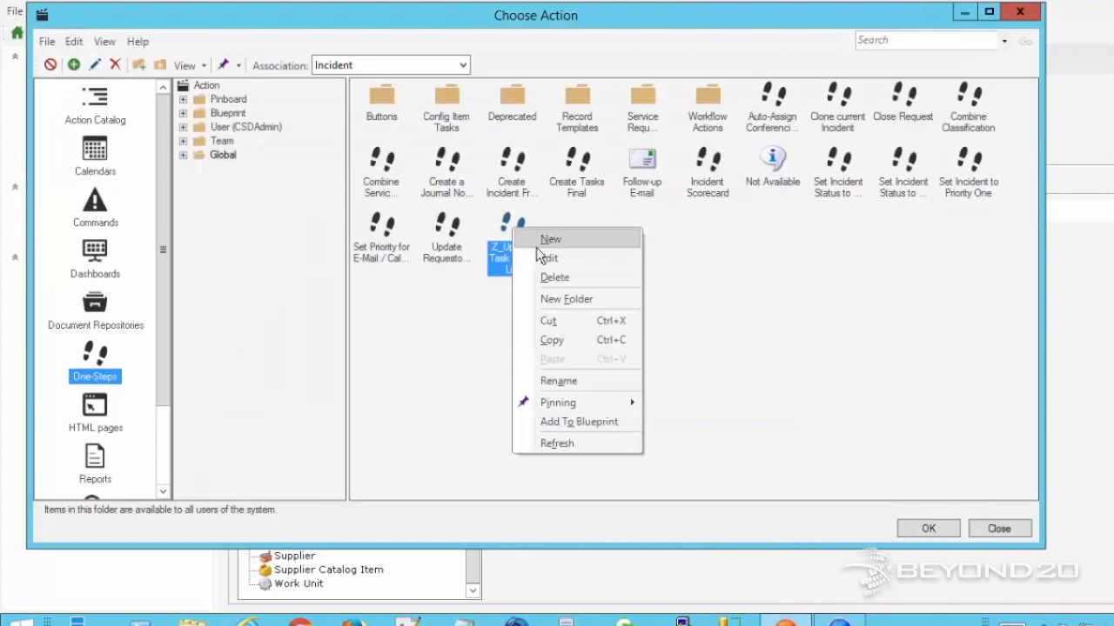
{"action": "left_click", "coordinate": [544, 258]}
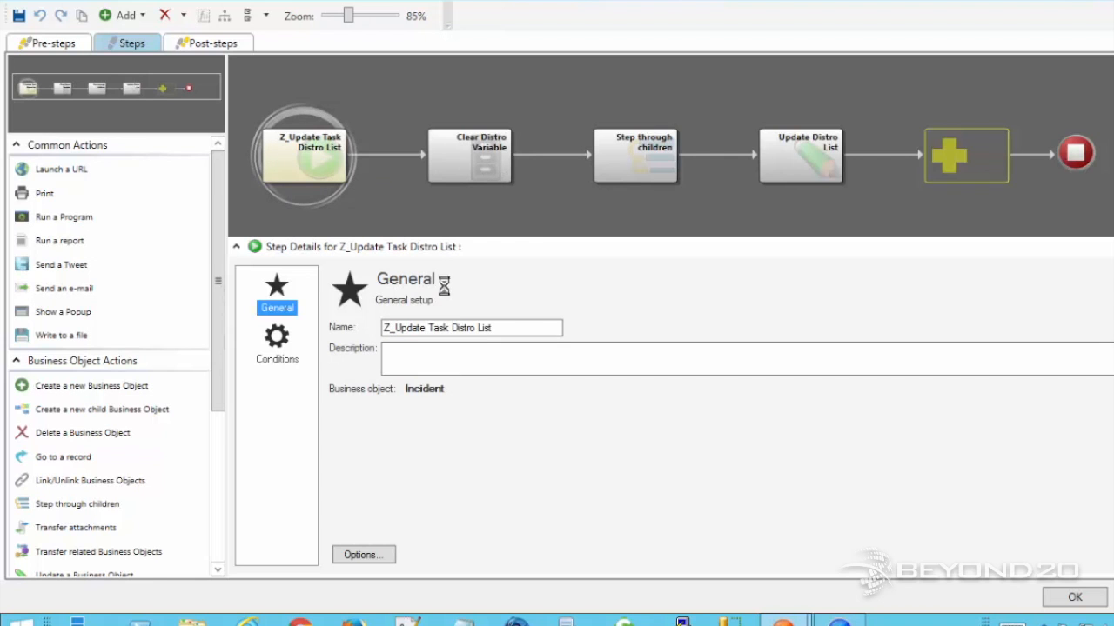
Examine the variable and new value configured in the Clear Distro Variable step
{"action": "left_click", "coordinate": [460, 170]}
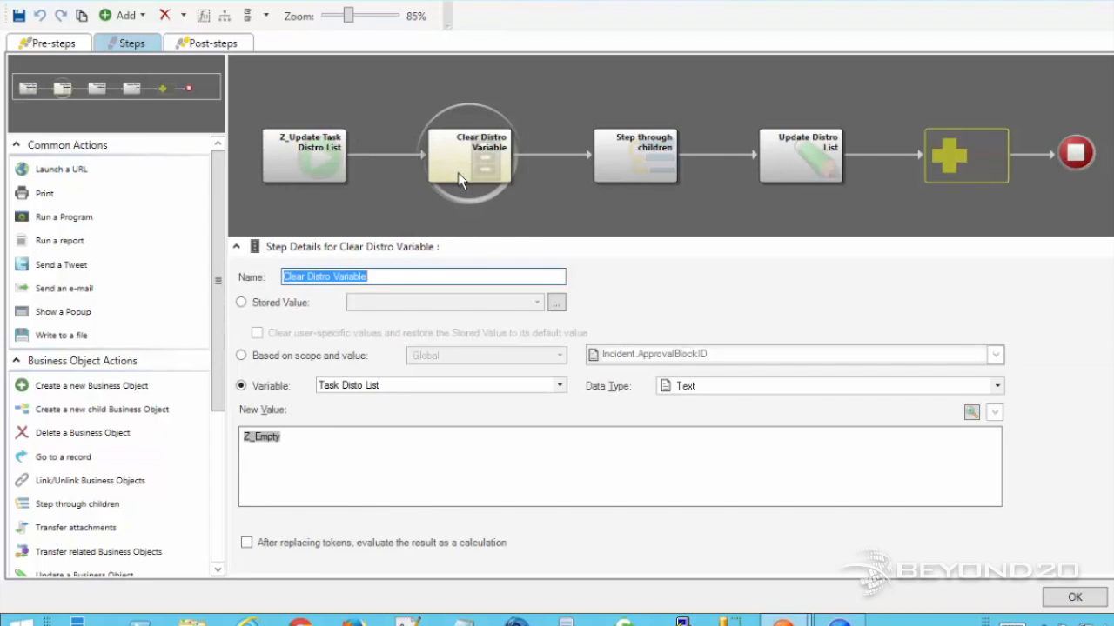
{"action": "scroll", "coordinate": [223, 524], "scroll_direction": "down", "scroll_amount": 3}
{"action": "scroll", "coordinate": [224, 523], "scroll_direction": "down", "scroll_amount": 3}
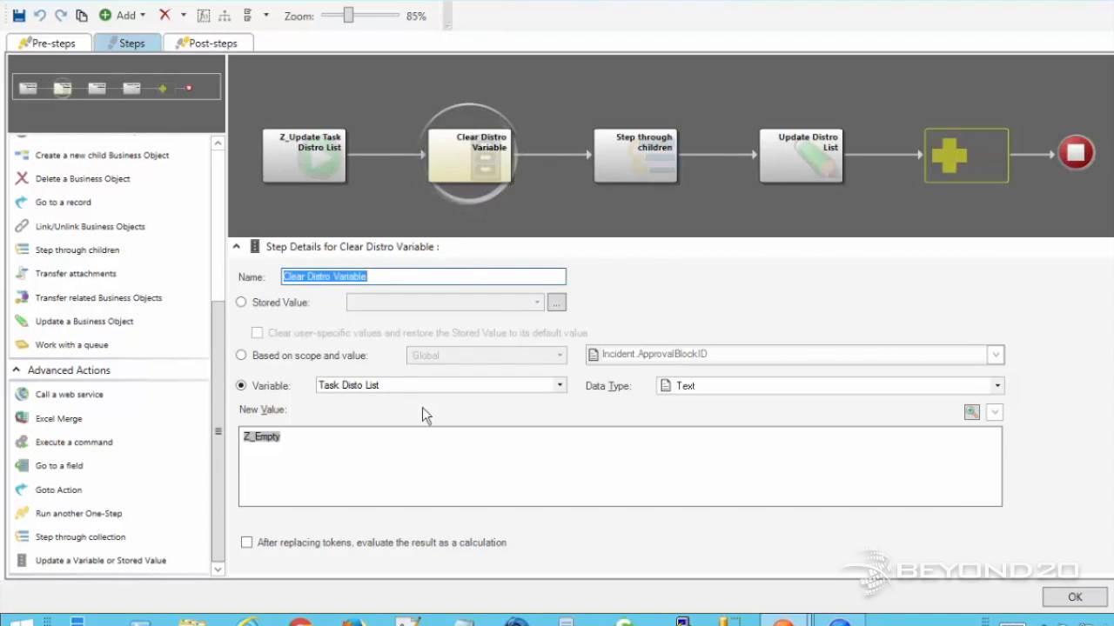
{"action": "right_click", "coordinate": [257, 438]}
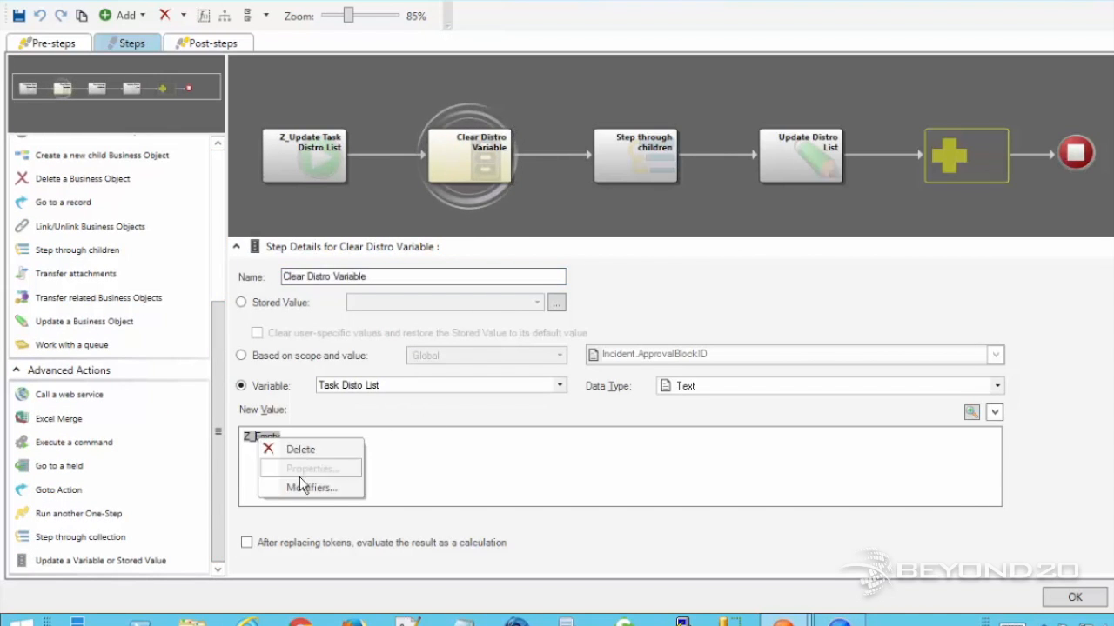
{"action": "left_click", "coordinate": [417, 460]}
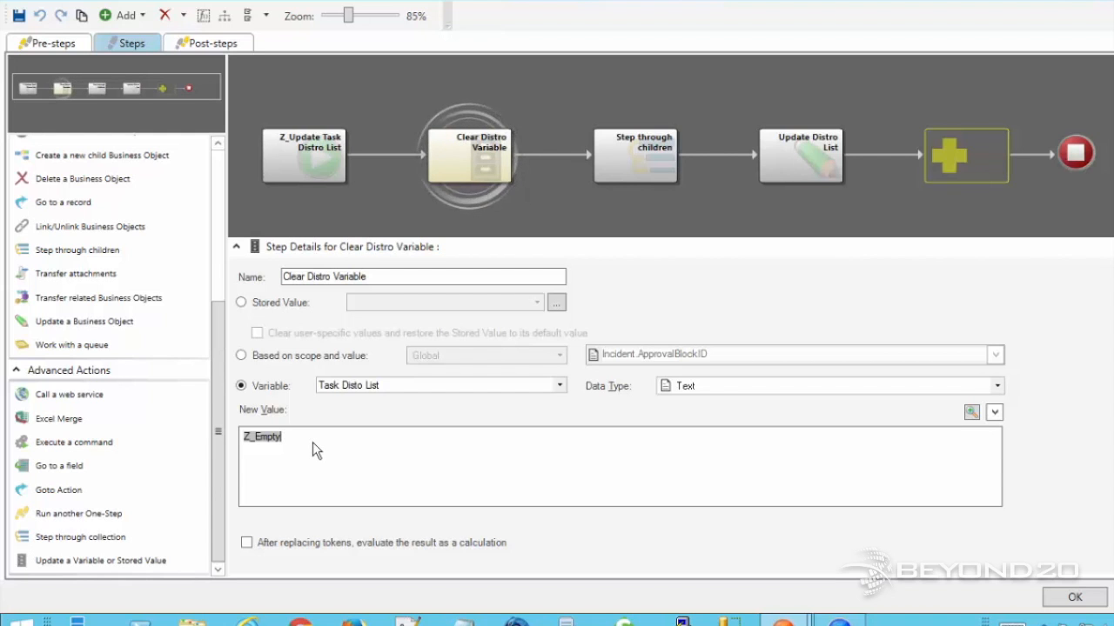
Examine the Step through children step and its custom status expression, leaving the expression as is
{"action": "left_click", "coordinate": [630, 148]}
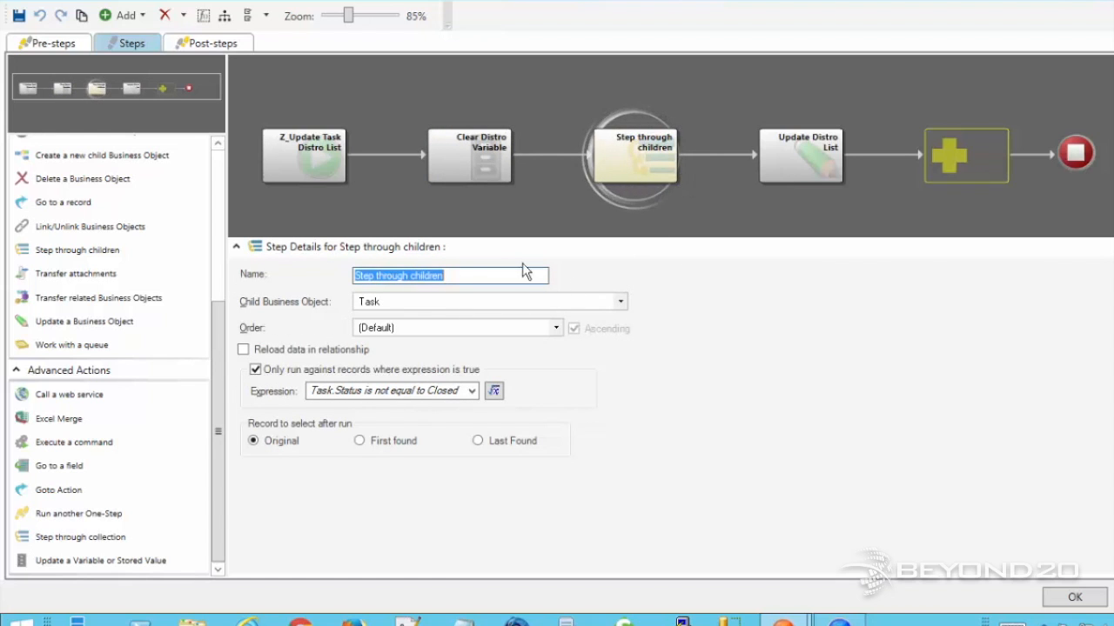
{"action": "left_click", "coordinate": [493, 391]}
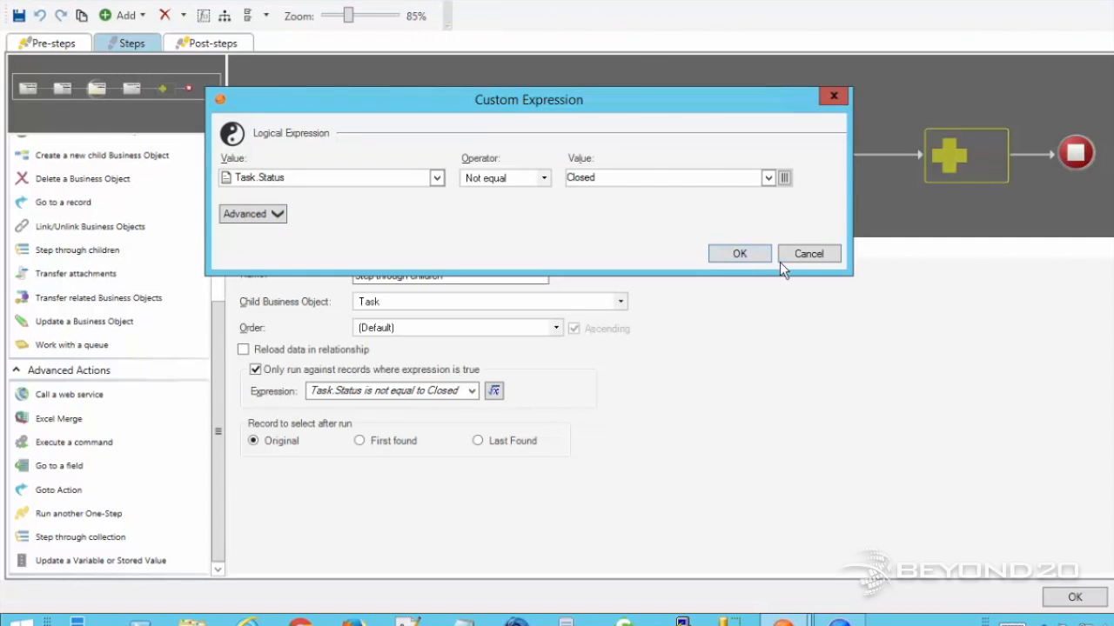
{"action": "left_click", "coordinate": [810, 254]}
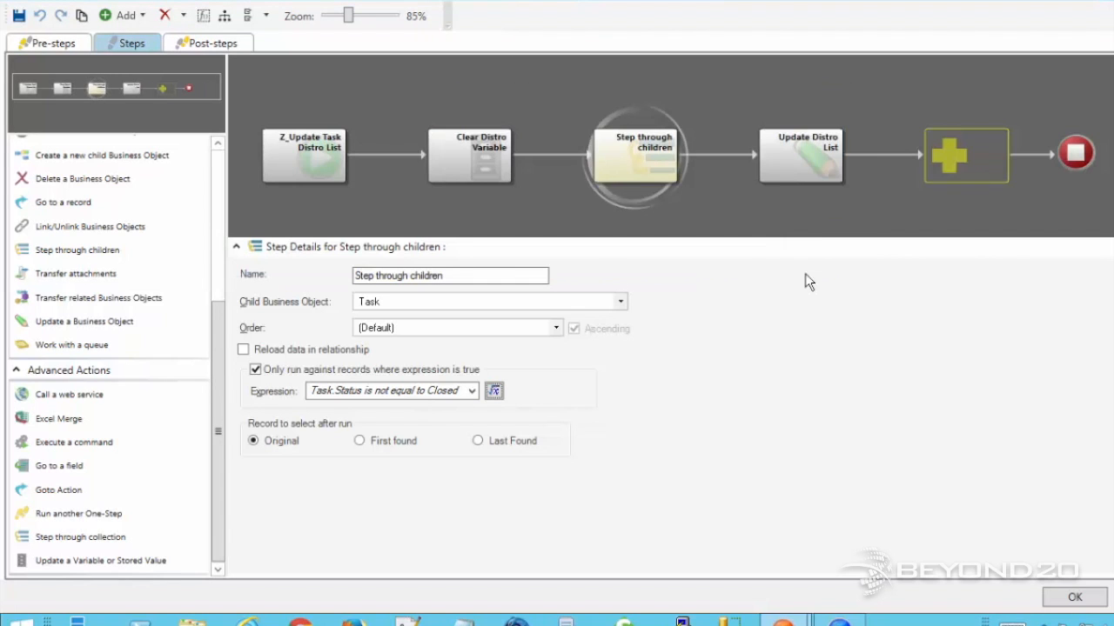
Examine the Update a Variable or Stored Value step nested inside Step through children, then return to the main flow
{"action": "double_click", "coordinate": [626, 161]}
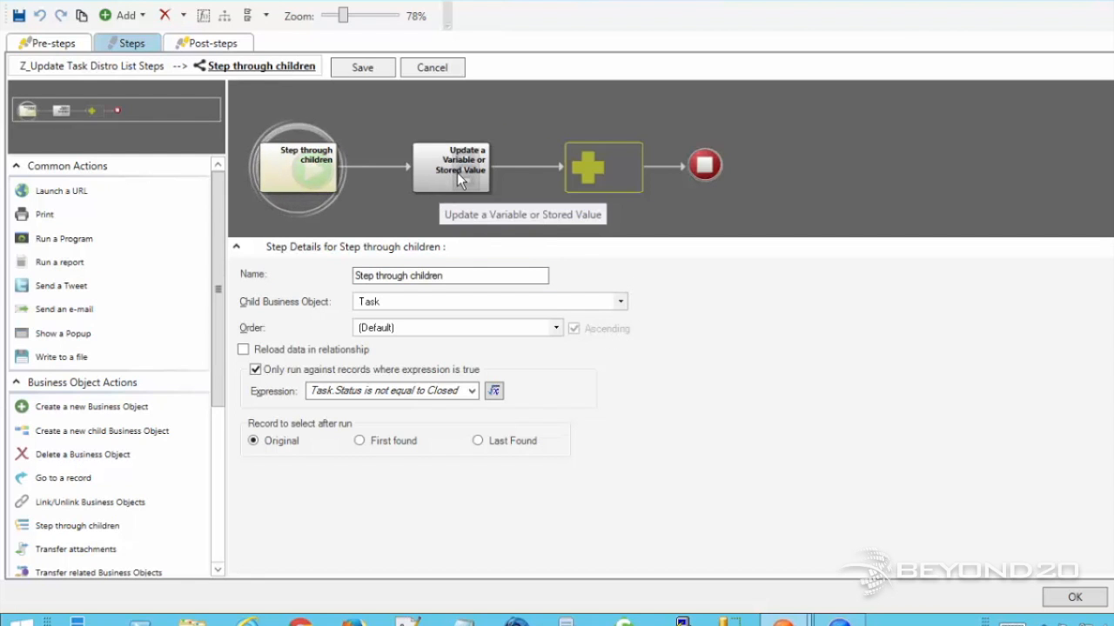
{"action": "left_click", "coordinate": [455, 168]}
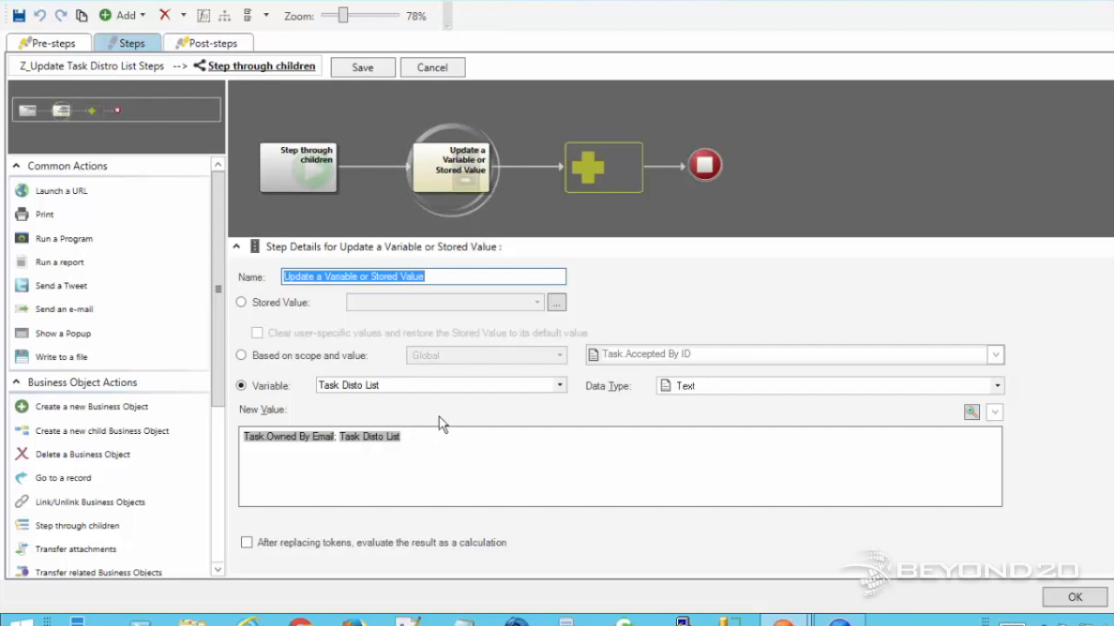
{"action": "left_click", "coordinate": [366, 66]}
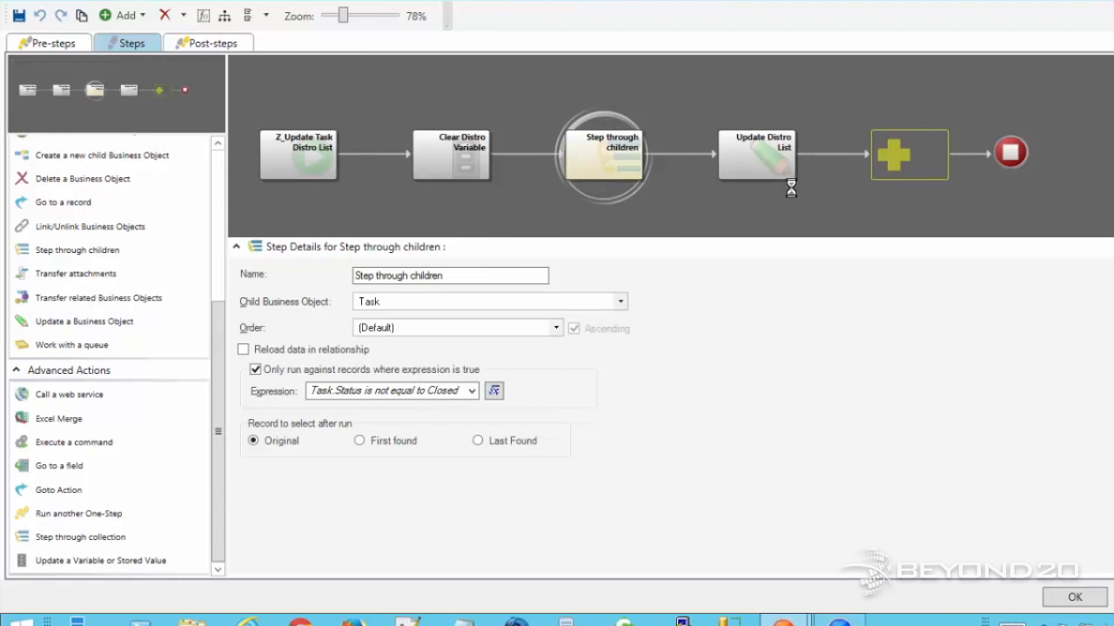
Show only the fields changed by the Update Distro List step, examine the Task Distro List template, and return to the automatic actions
{"action": "left_click", "coordinate": [764, 158]}
{"action": "left_click", "coordinate": [271, 347]}
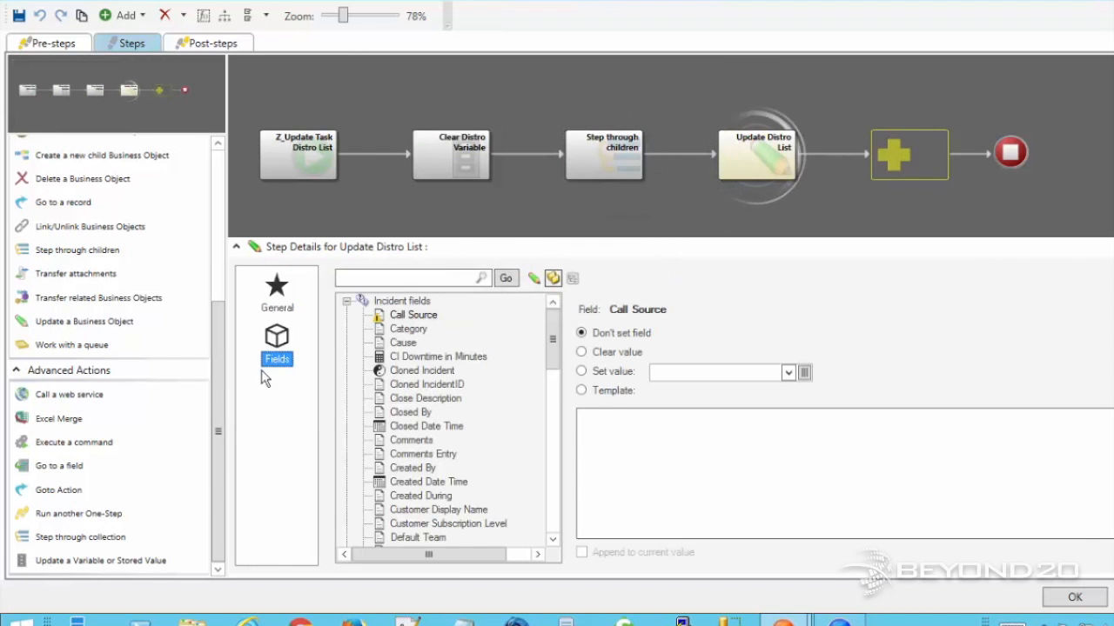
{"action": "left_click", "coordinate": [533, 279]}
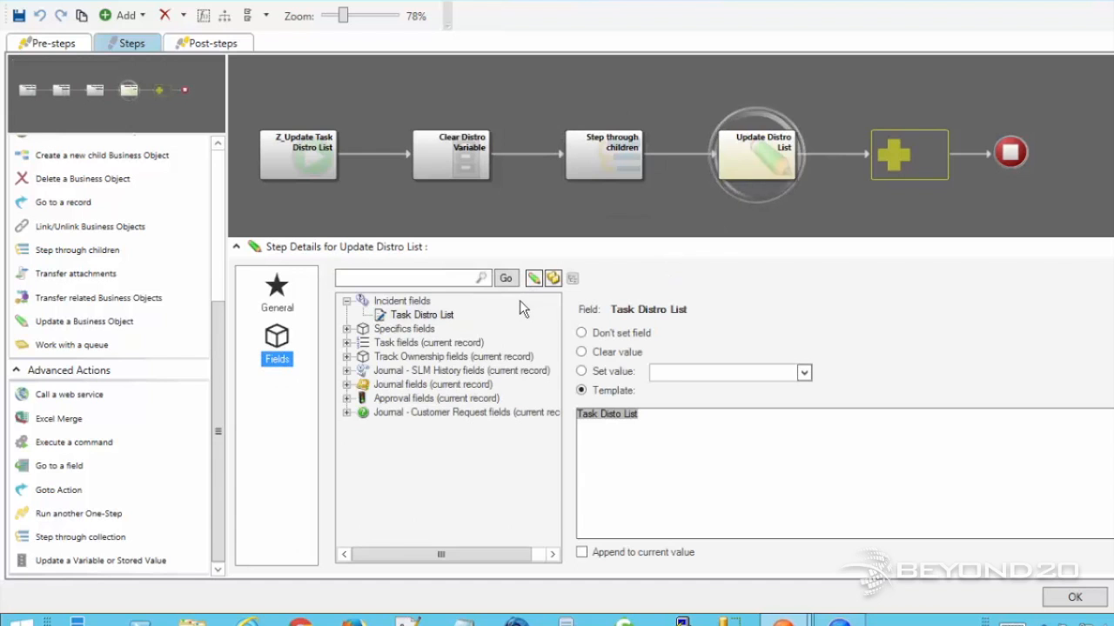
{"action": "left_click", "coordinate": [407, 315]}
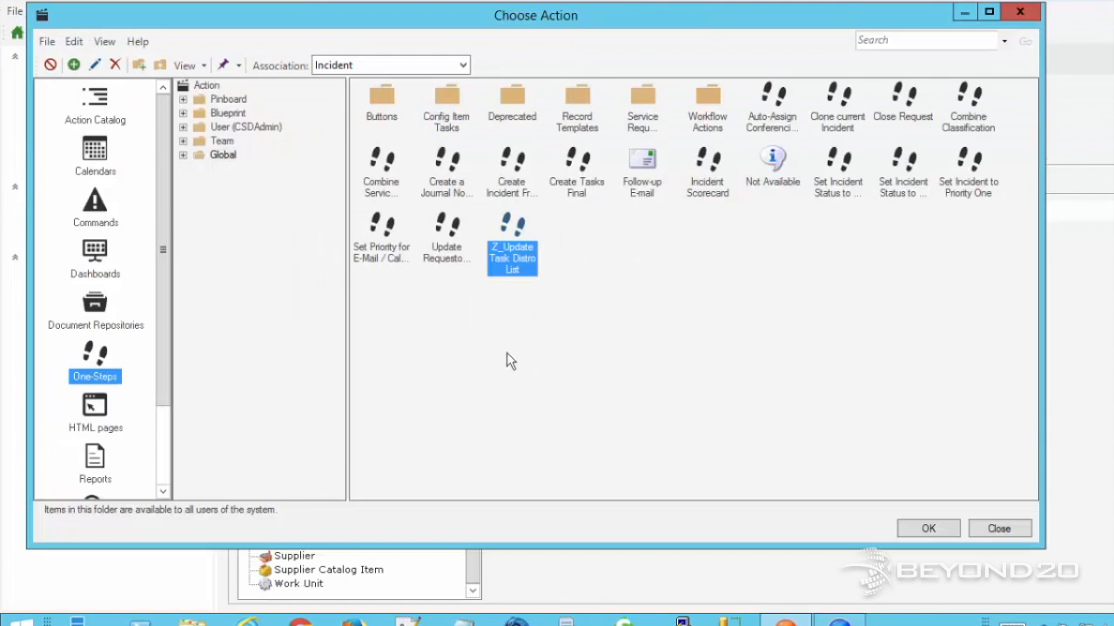
{"action": "left_click", "coordinate": [994, 529]}
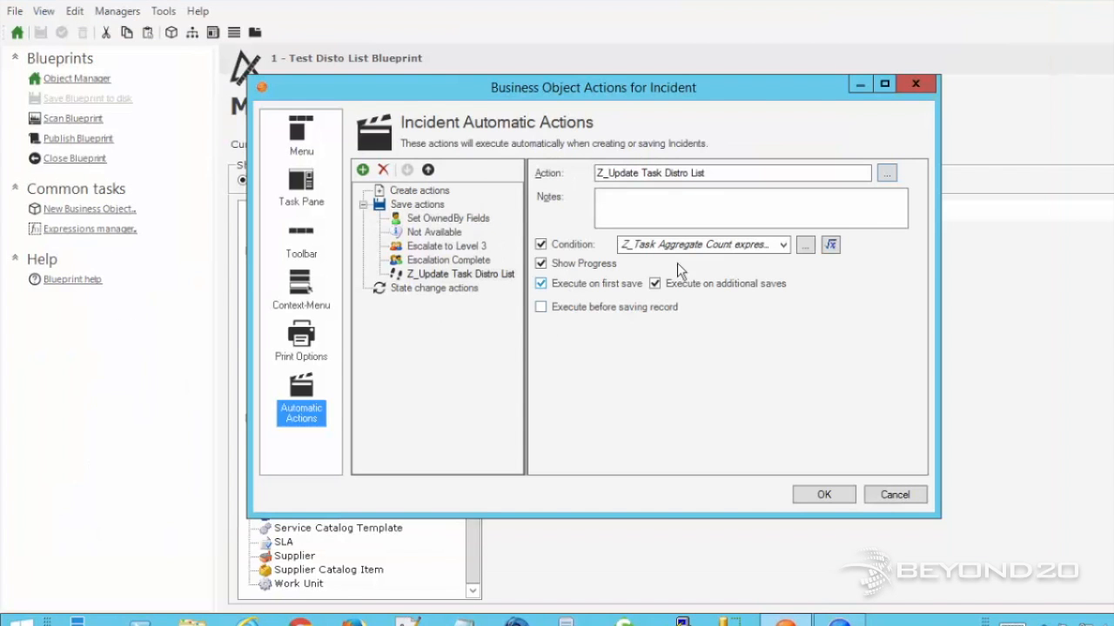
Examine the condition expression of the Z_Update Task Distro List save action and leave the Incident actions without changes
{"action": "left_click", "coordinate": [831, 245]}
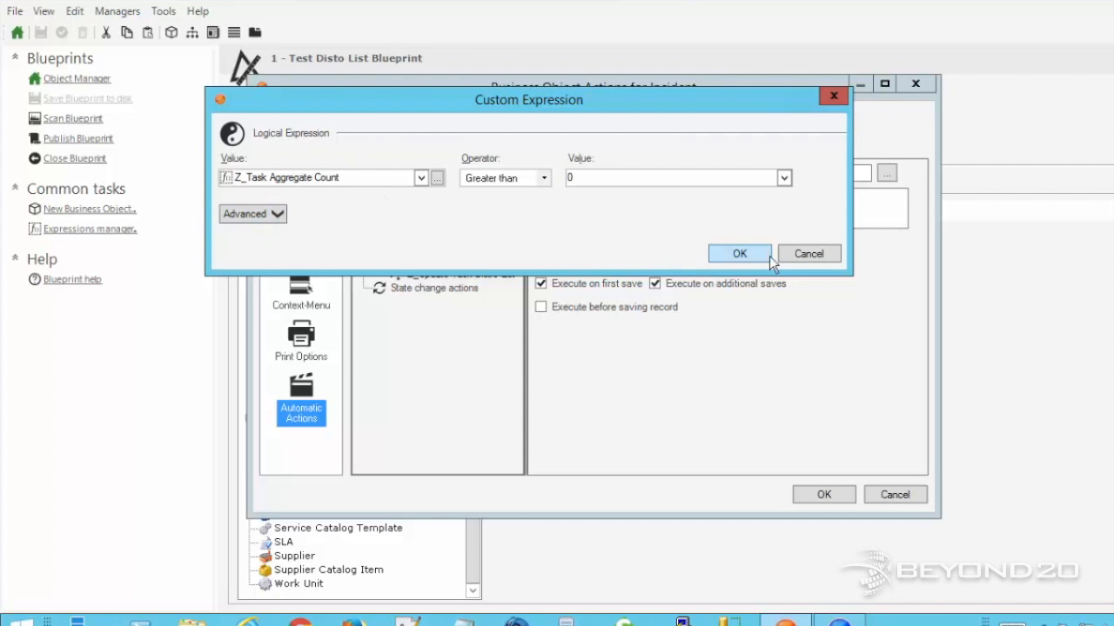
{"action": "left_click", "coordinate": [799, 253]}
{"action": "left_click", "coordinate": [895, 496]}
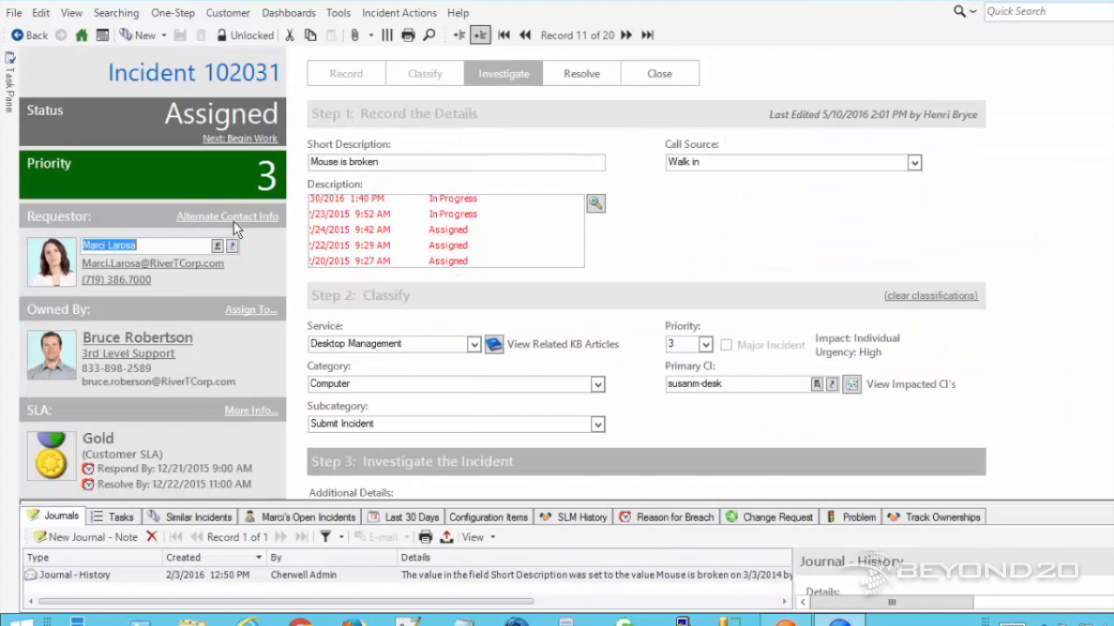
{"action": "left_click", "coordinate": [234, 218]}
{"action": "left_click", "coordinate": [679, 340]}
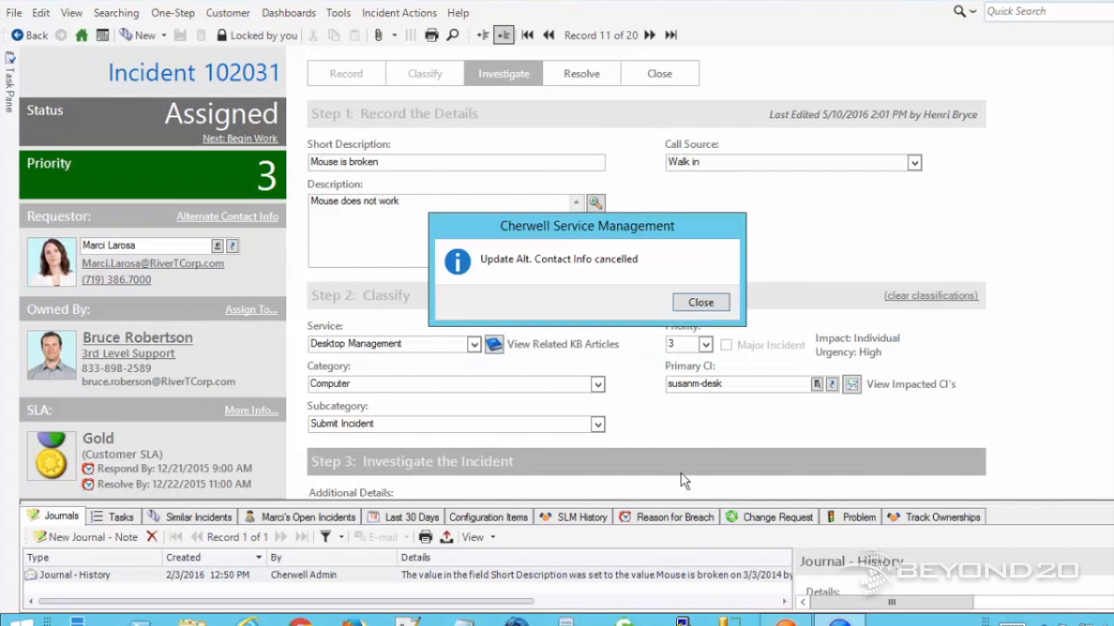
{"action": "left_click", "coordinate": [700, 302]}
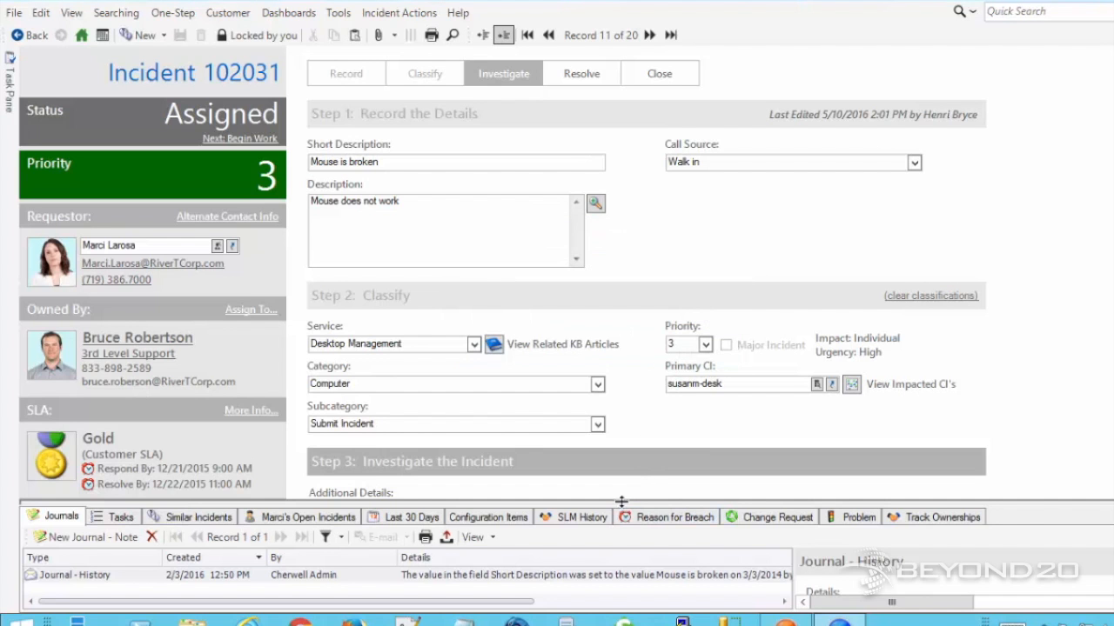
Add a new task to the "Mouse is broken" incident and enlarge its form to show the status and ownership options
{"action": "left_click_drag", "start_coordinate": [618, 446], "coordinate": [601, 223]}
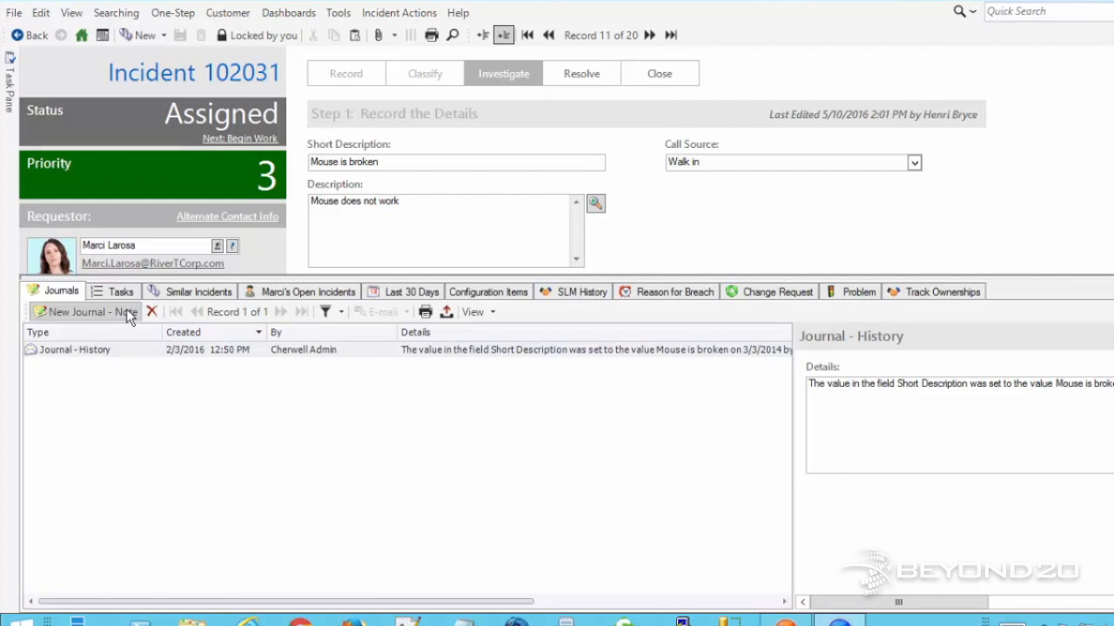
{"action": "left_click", "coordinate": [119, 290]}
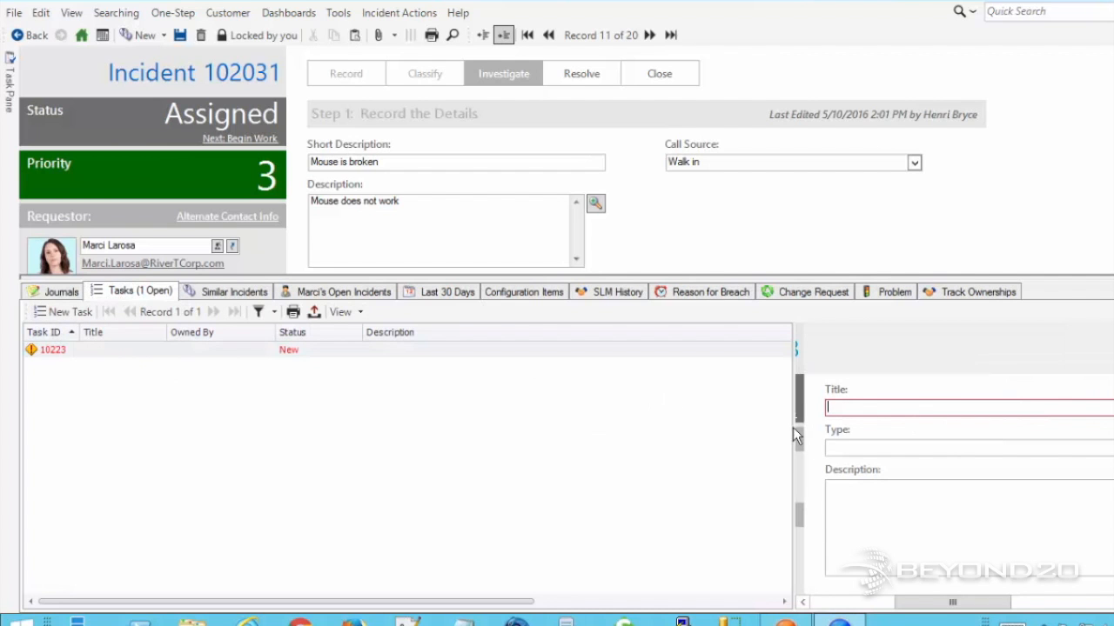
{"action": "left_click_drag", "start_coordinate": [449, 428], "coordinate": [446, 428]}
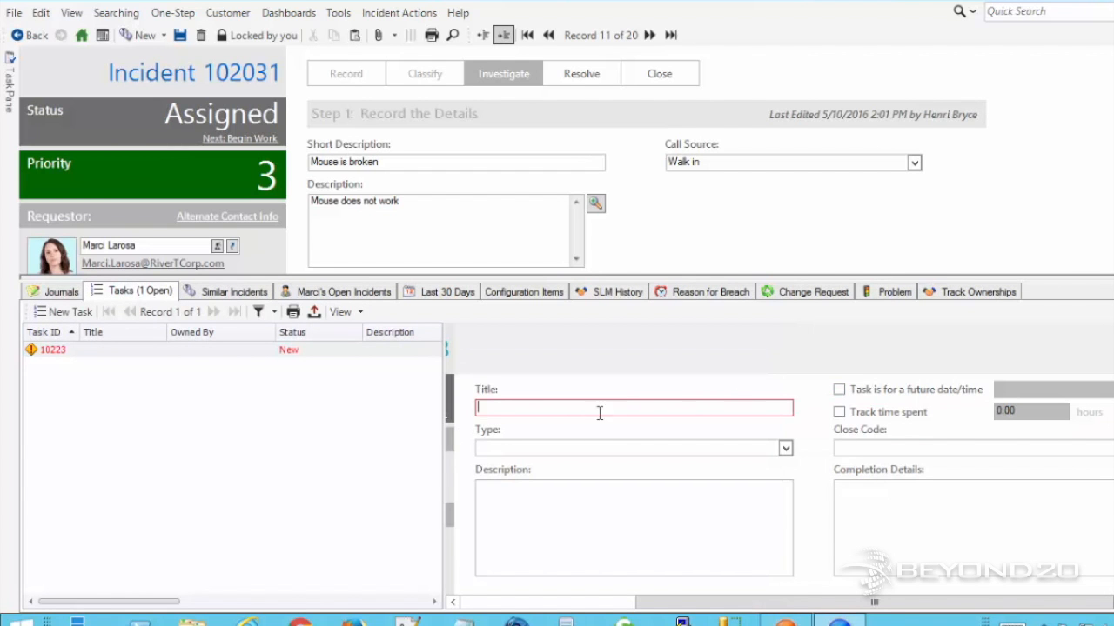
{"action": "left_click", "coordinate": [569, 601]}
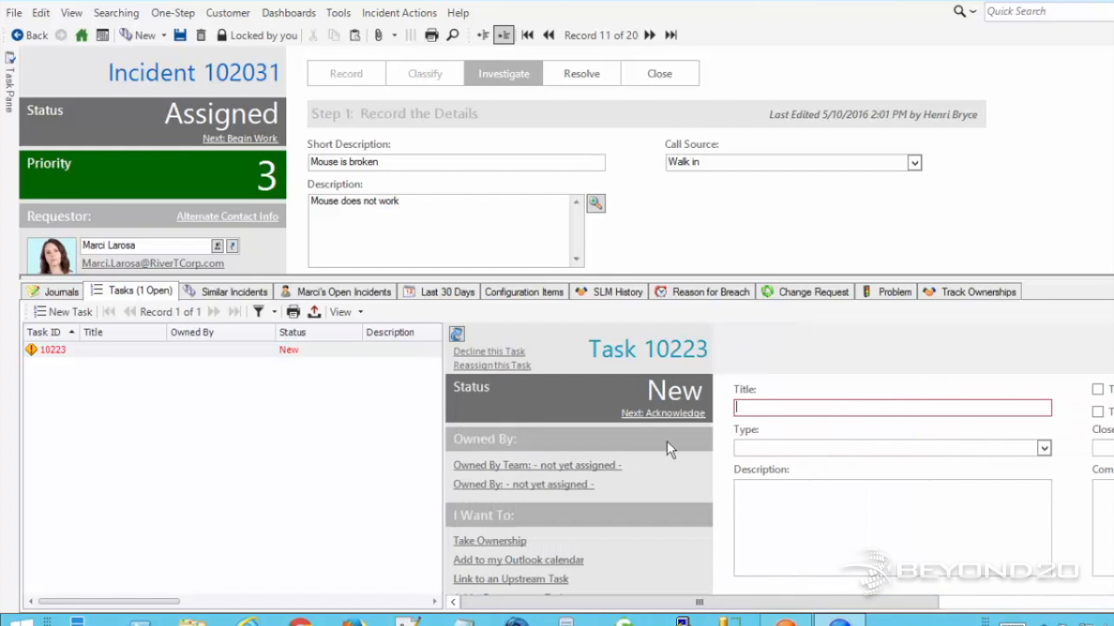
Title the new task "aaa" and assign it to the 3rd Level Support team
{"action": "left_click", "coordinate": [533, 485]}
{"action": "left_click", "coordinate": [675, 315]}
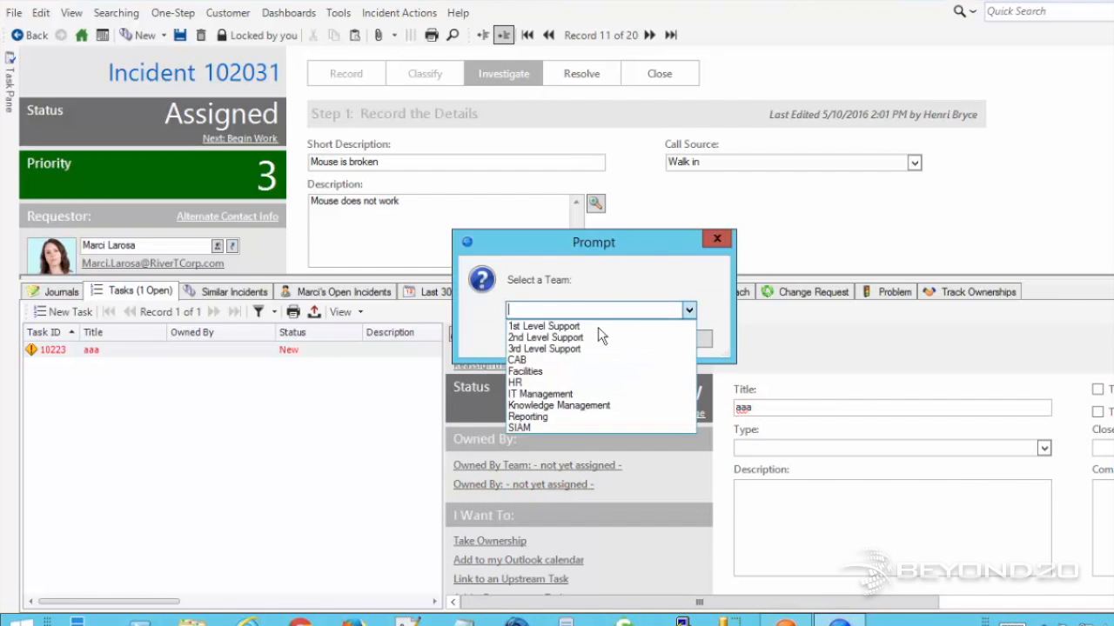
{"action": "left_click", "coordinate": [544, 345]}
{"action": "left_click", "coordinate": [612, 340]}
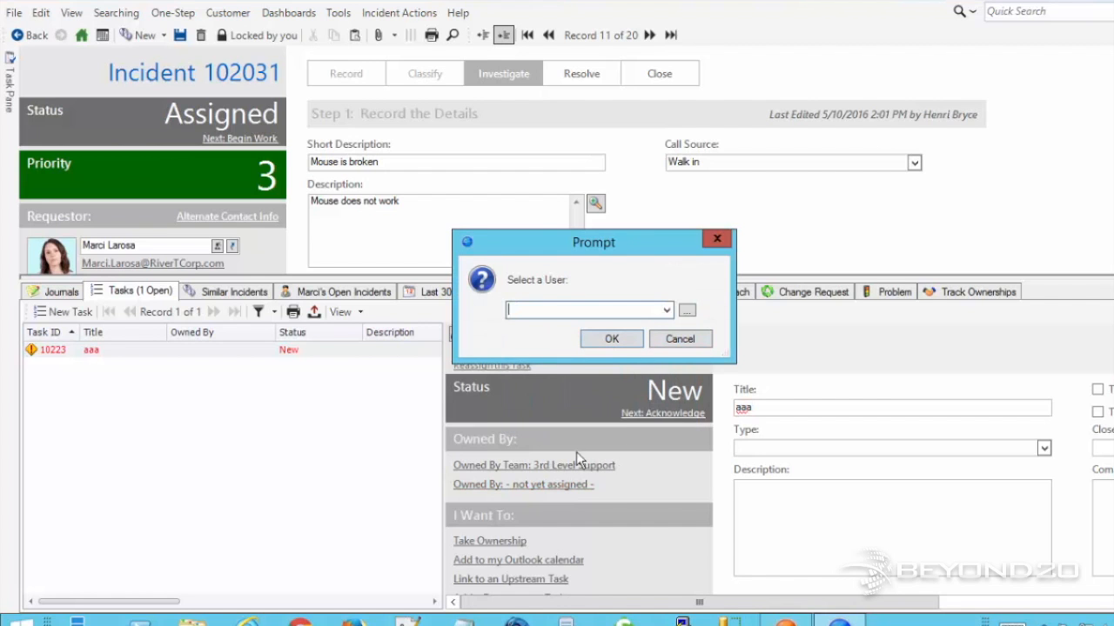
Make the first listed 3rd Level Support user the owner of task "aaa" and save the incident
{"action": "left_click", "coordinate": [667, 311]}
{"action": "left_click", "coordinate": [599, 322]}
{"action": "left_click", "coordinate": [621, 339]}
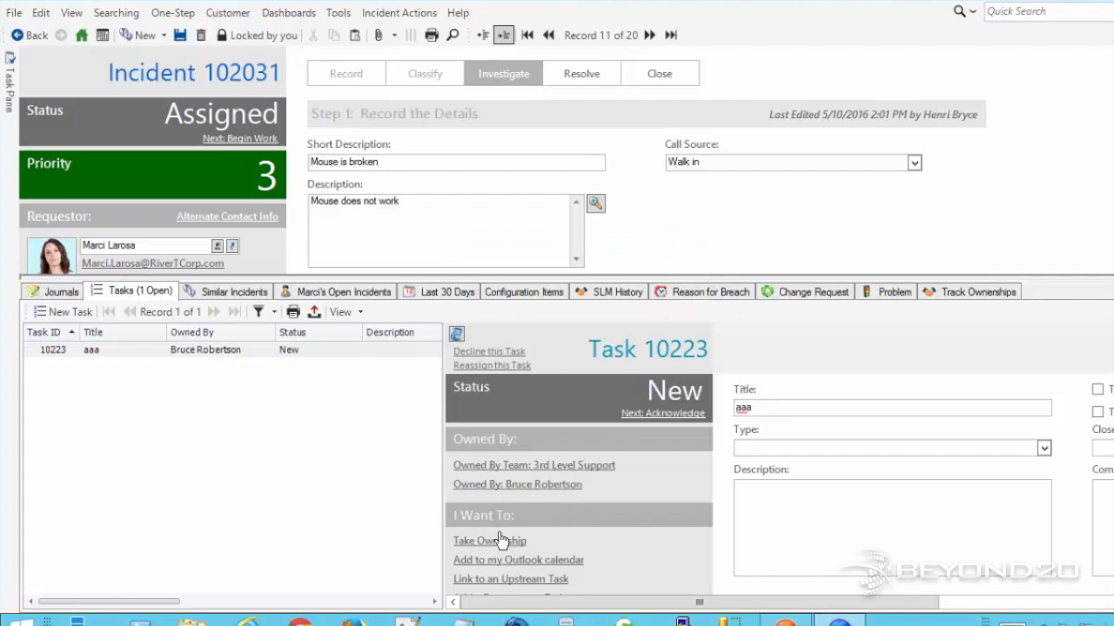
{"action": "left_click", "coordinate": [180, 37]}
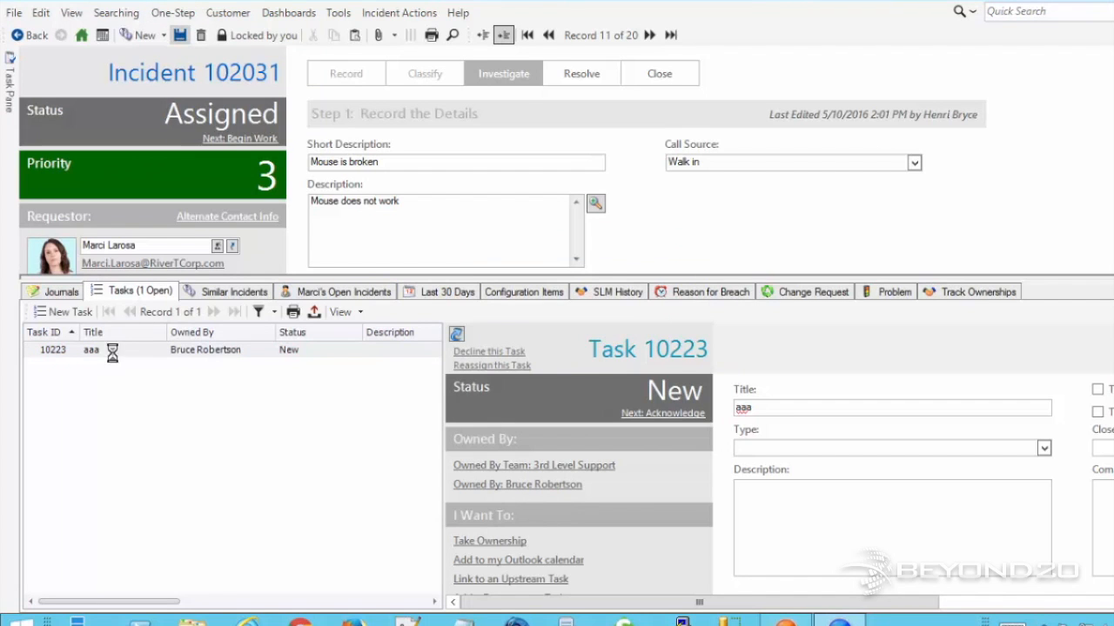
Add a second task titled "fffff" to the incident and assign it to the 2nd Level Support team
{"action": "left_click", "coordinate": [61, 311]}
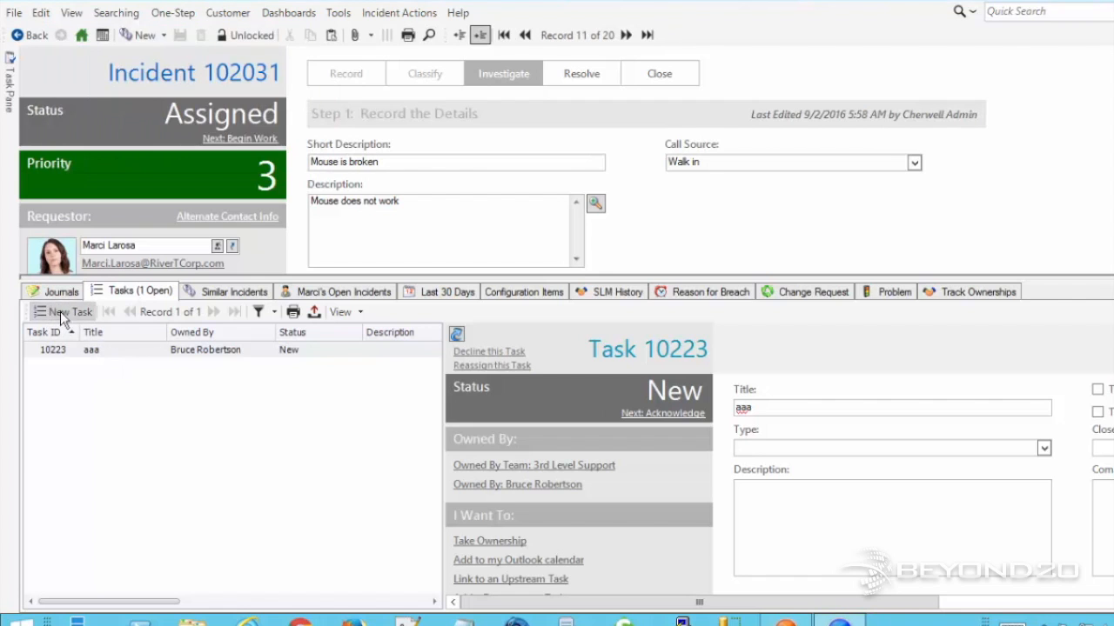
{"action": "type", "text": "ffff"}
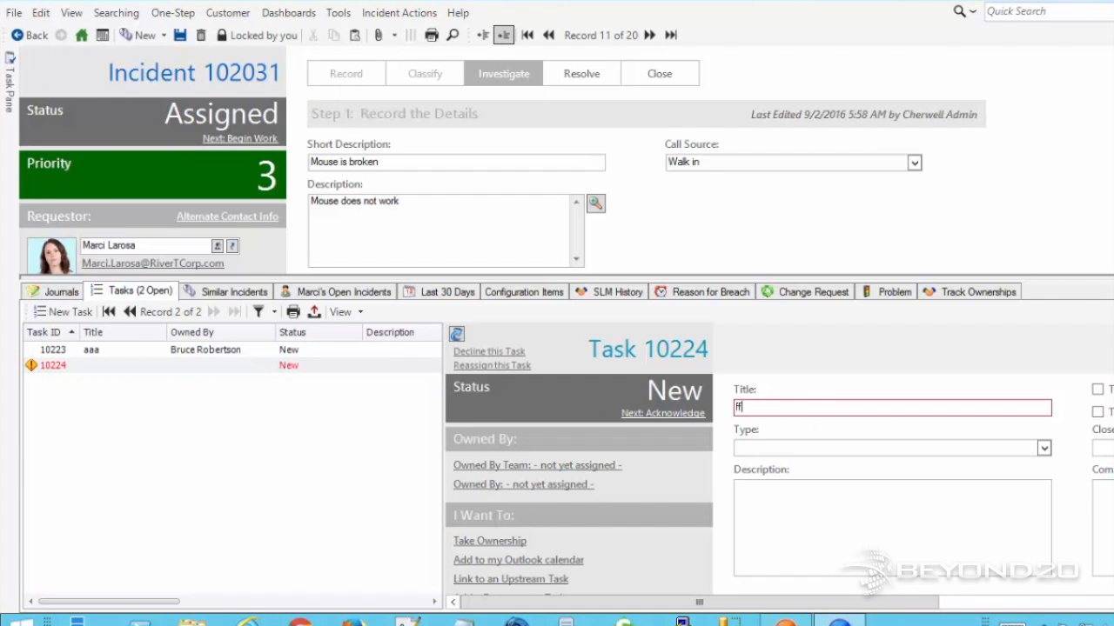
{"action": "left_click", "coordinate": [550, 487]}
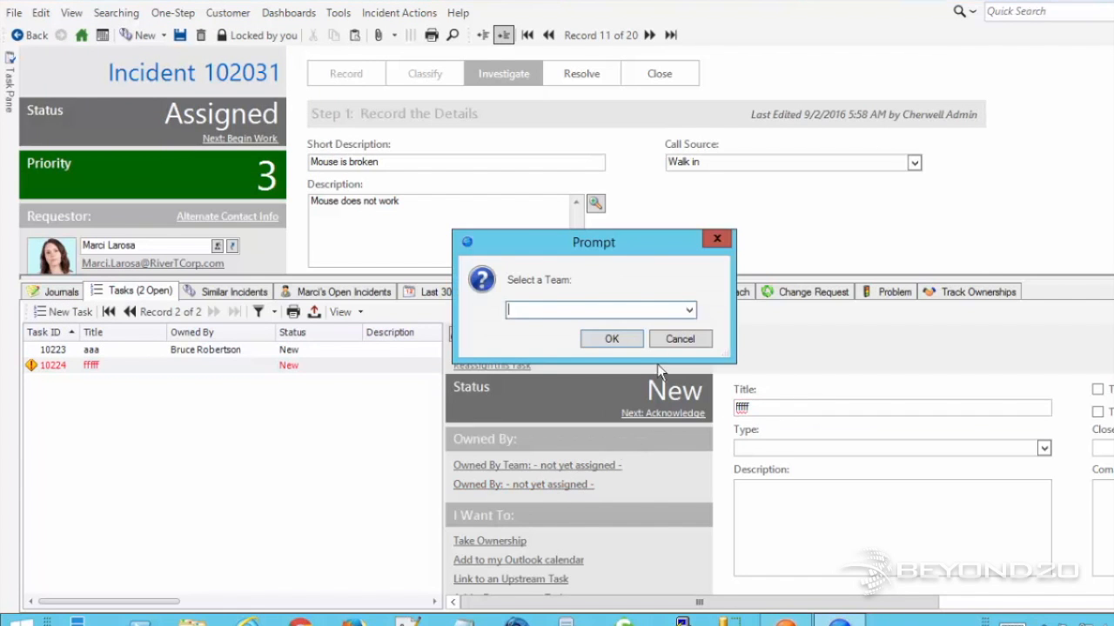
{"action": "left_click", "coordinate": [688, 310]}
{"action": "left_click", "coordinate": [544, 337]}
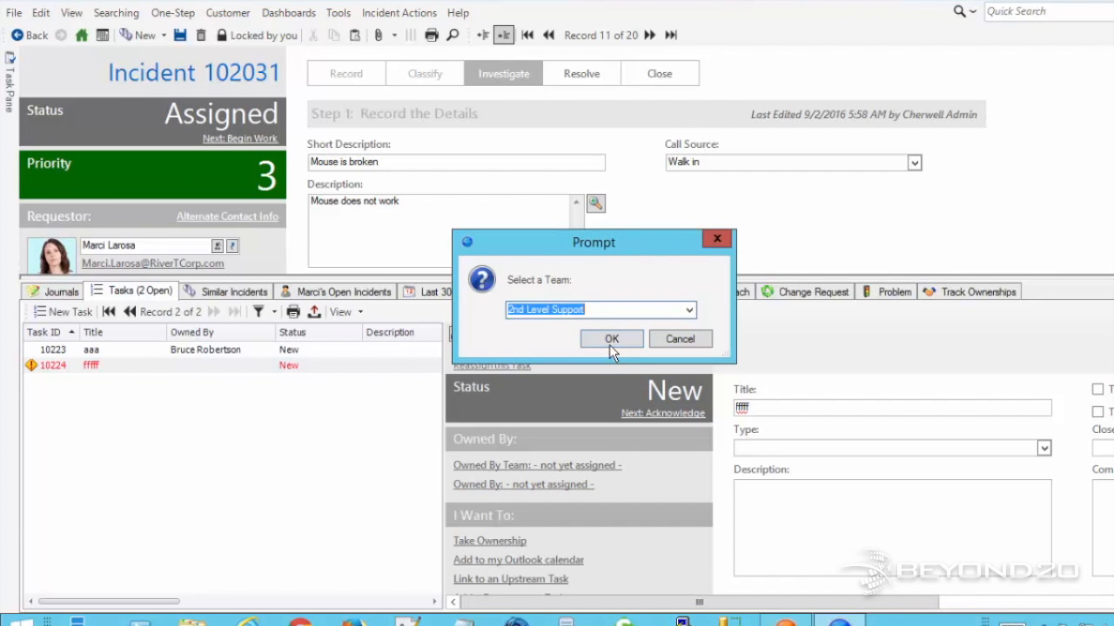
{"action": "left_click", "coordinate": [609, 338]}
Make the first listed 2nd Level Support user the owner of task "fffff" and save the incident
{"action": "left_click", "coordinate": [686, 312]}
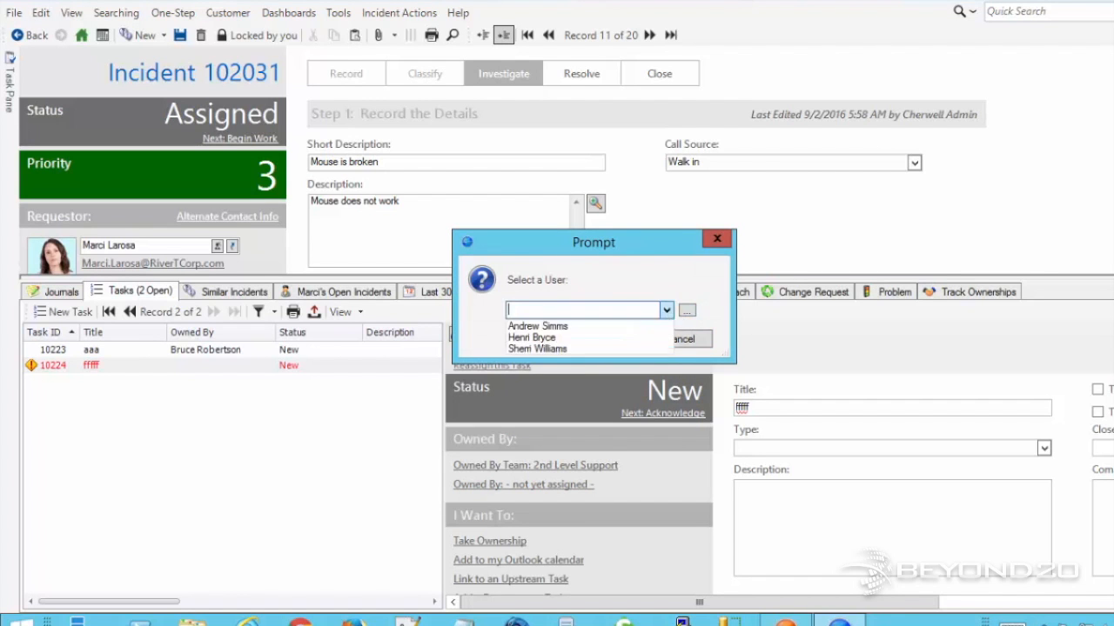
{"action": "left_click", "coordinate": [586, 326]}
{"action": "left_click", "coordinate": [612, 340]}
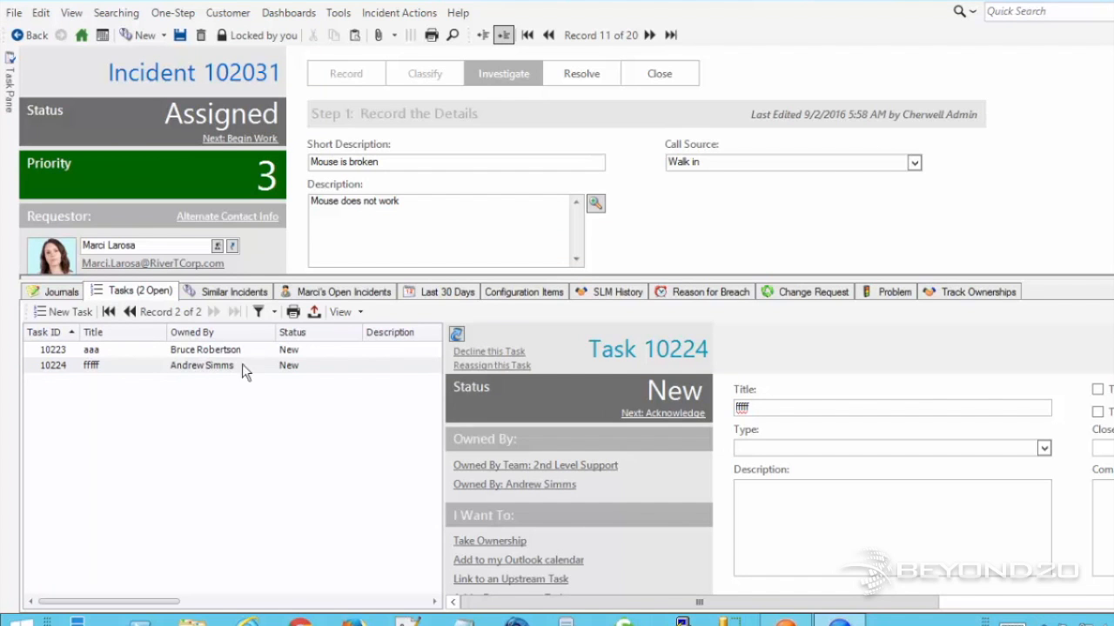
{"action": "left_click", "coordinate": [179, 35]}
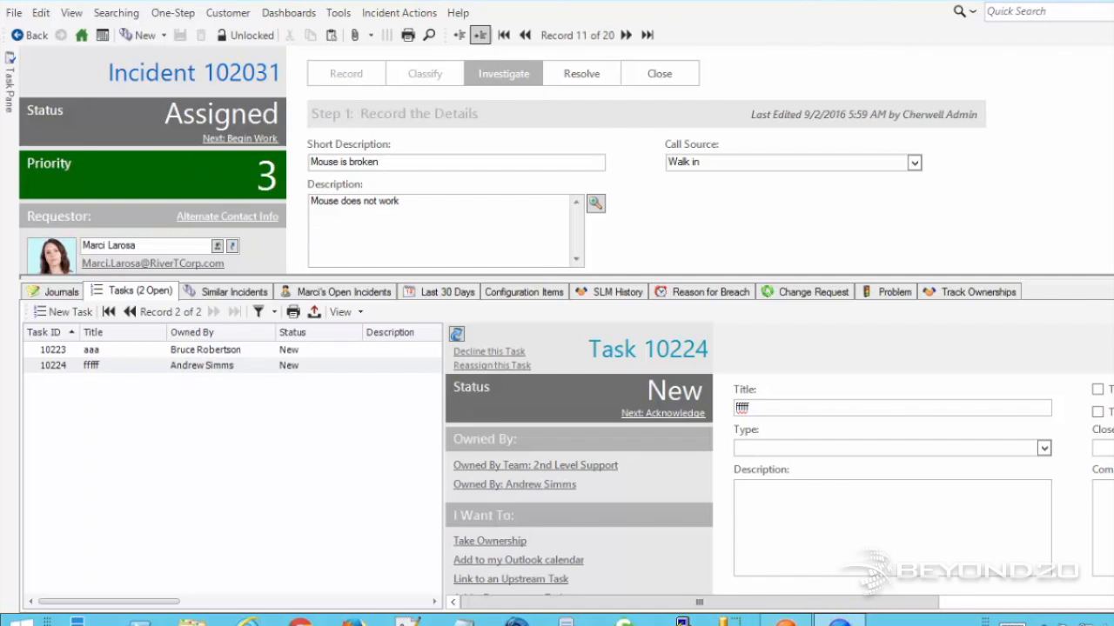
Examine the incident's Task Distro List value among the current object values in System Analyzer, and return to the incident
{"action": "left_click", "coordinate": [457, 12]}
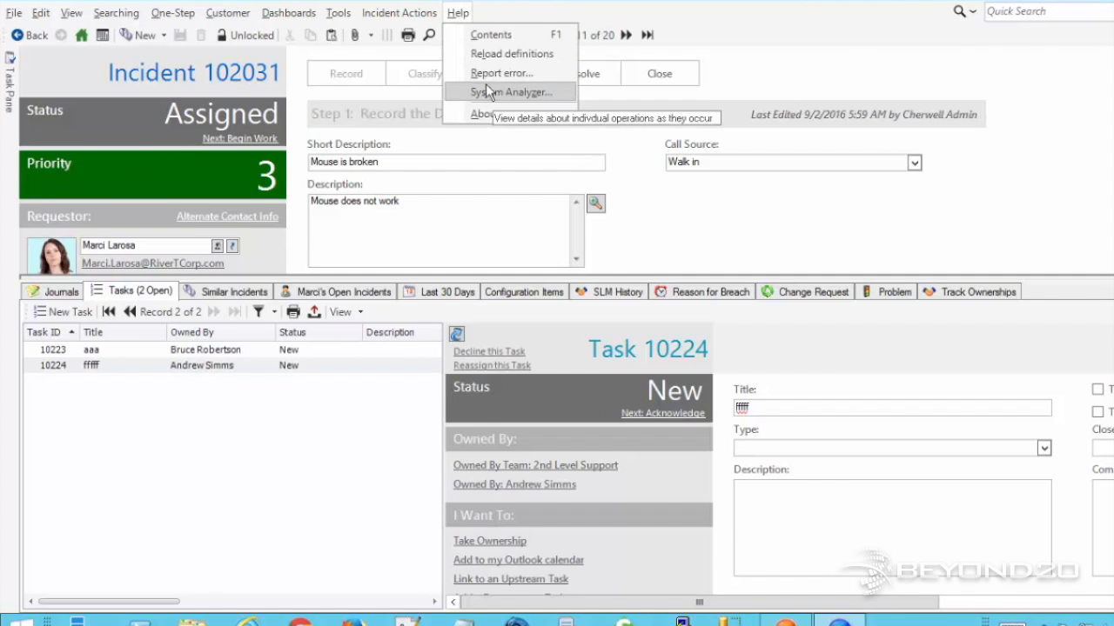
{"action": "left_click", "coordinate": [489, 93]}
{"action": "left_click", "coordinate": [306, 154]}
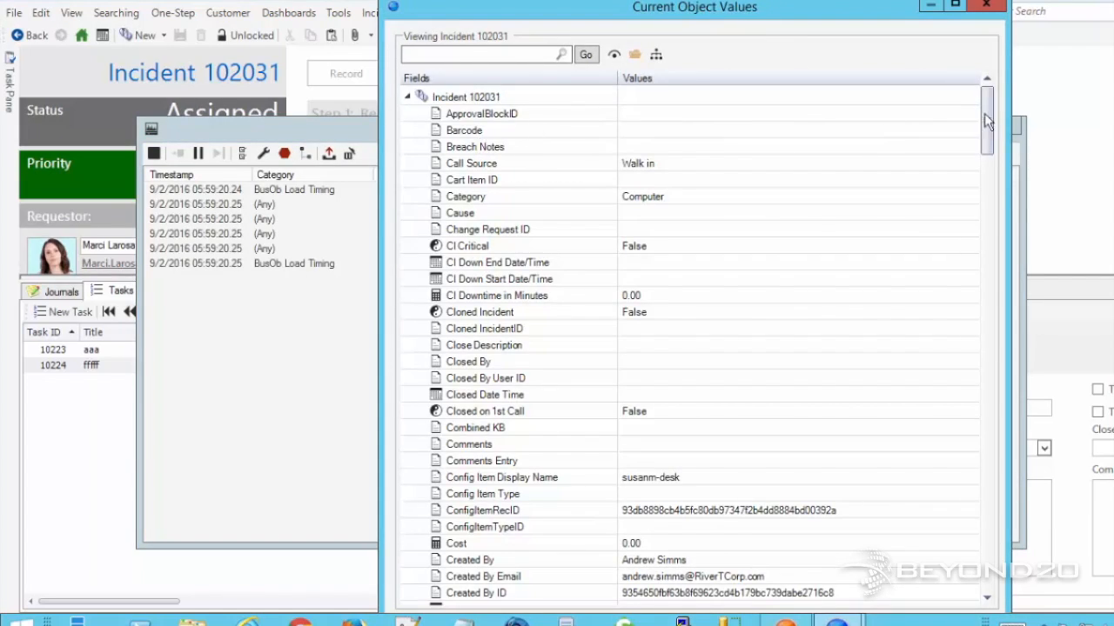
{"action": "left_click_drag", "start_coordinate": [988, 122], "coordinate": [986, 374]}
{"action": "left_click", "coordinate": [474, 435]}
{"action": "scroll", "coordinate": [474, 431], "scroll_direction": "down", "scroll_amount": 9}
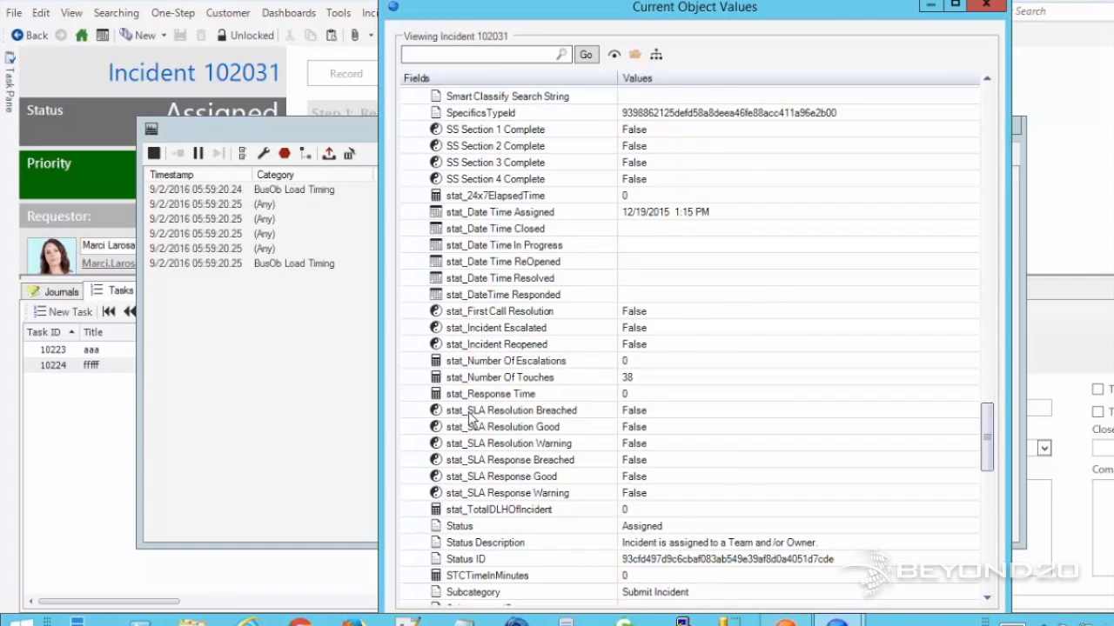
{"action": "scroll", "coordinate": [470, 417], "scroll_direction": "down", "scroll_amount": 5}
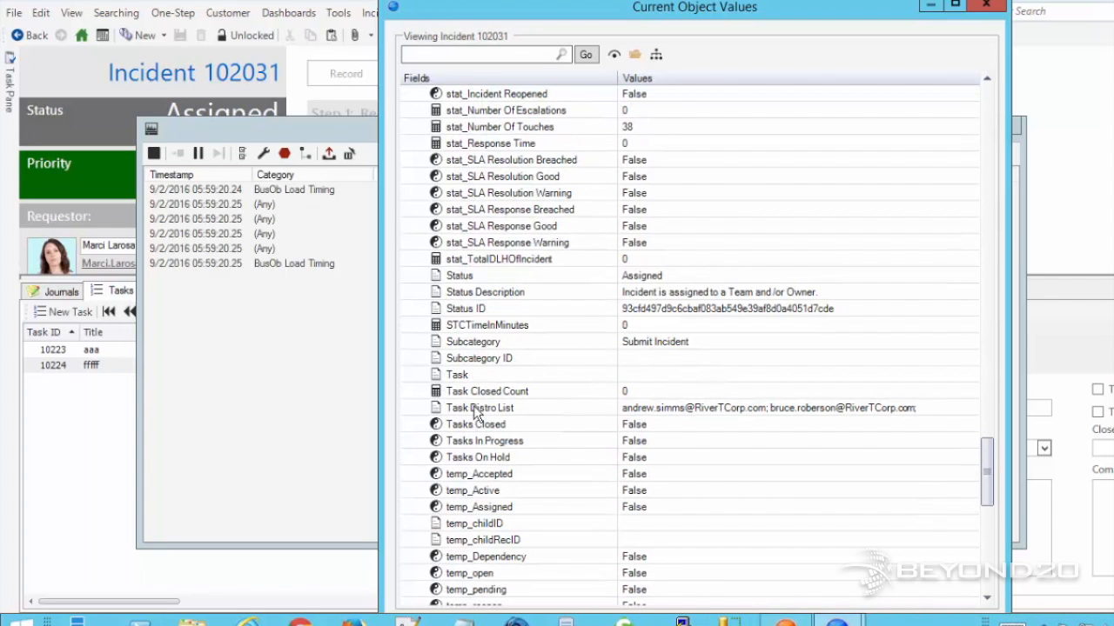
{"action": "left_click", "coordinate": [476, 412]}
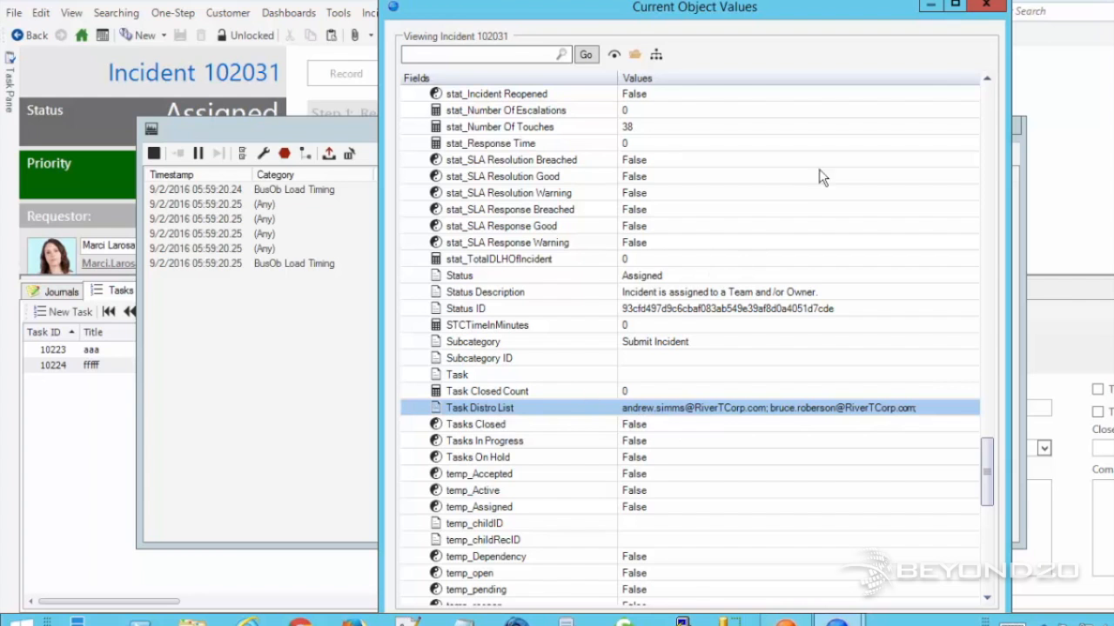
{"action": "left_click", "coordinate": [986, 5]}
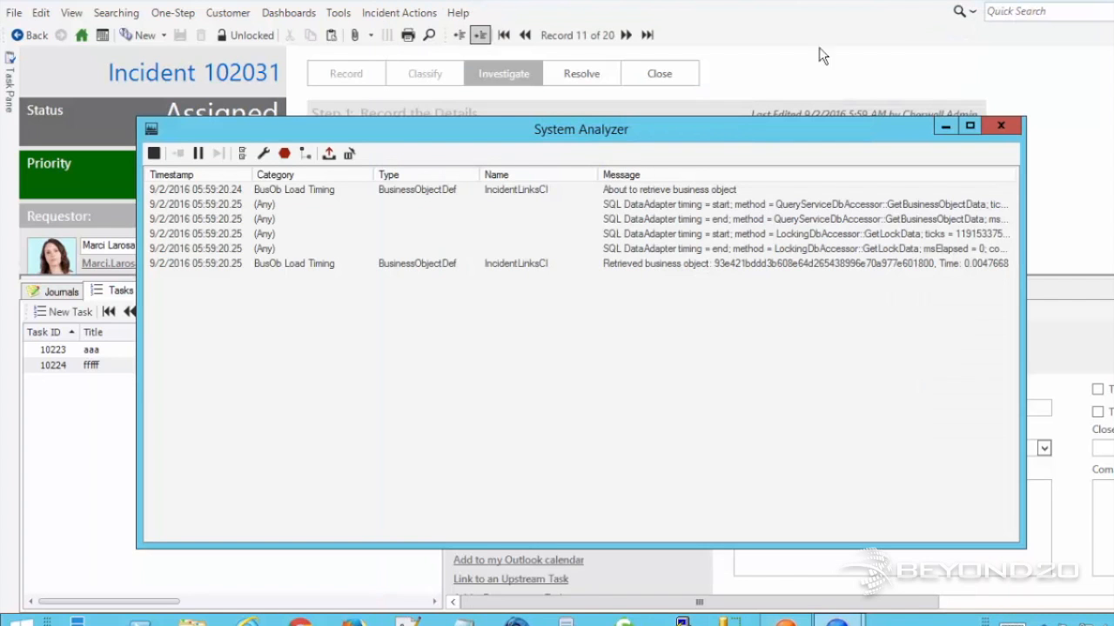
{"action": "left_click", "coordinate": [1003, 126]}
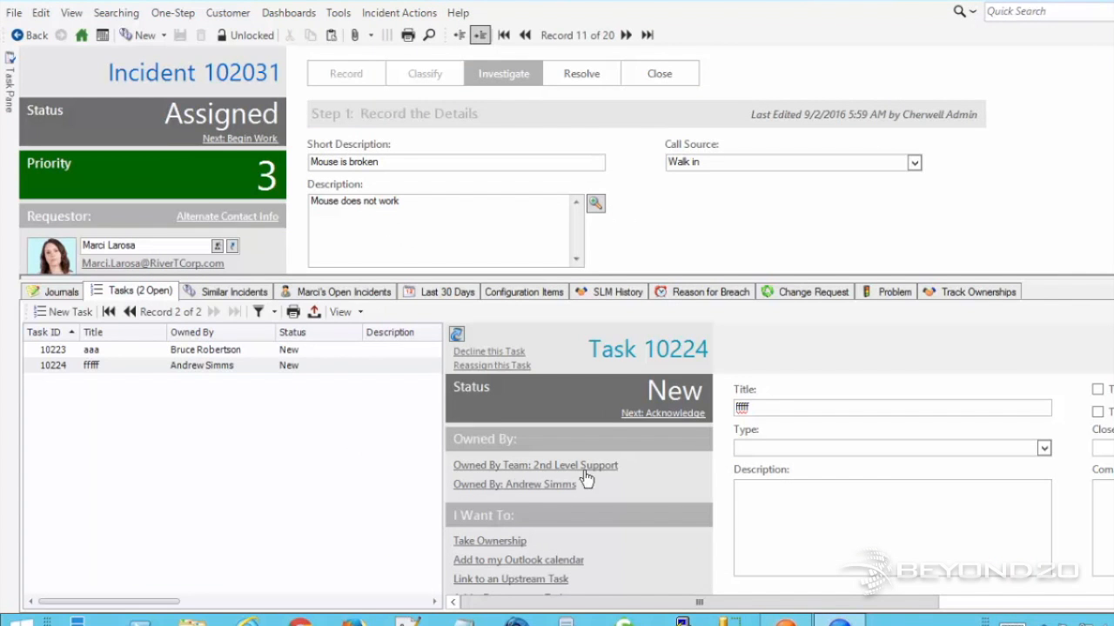
Advance task "fffff" through Acknowledged and In Progress, and close it with the first listed close code
{"action": "left_click", "coordinate": [670, 415]}
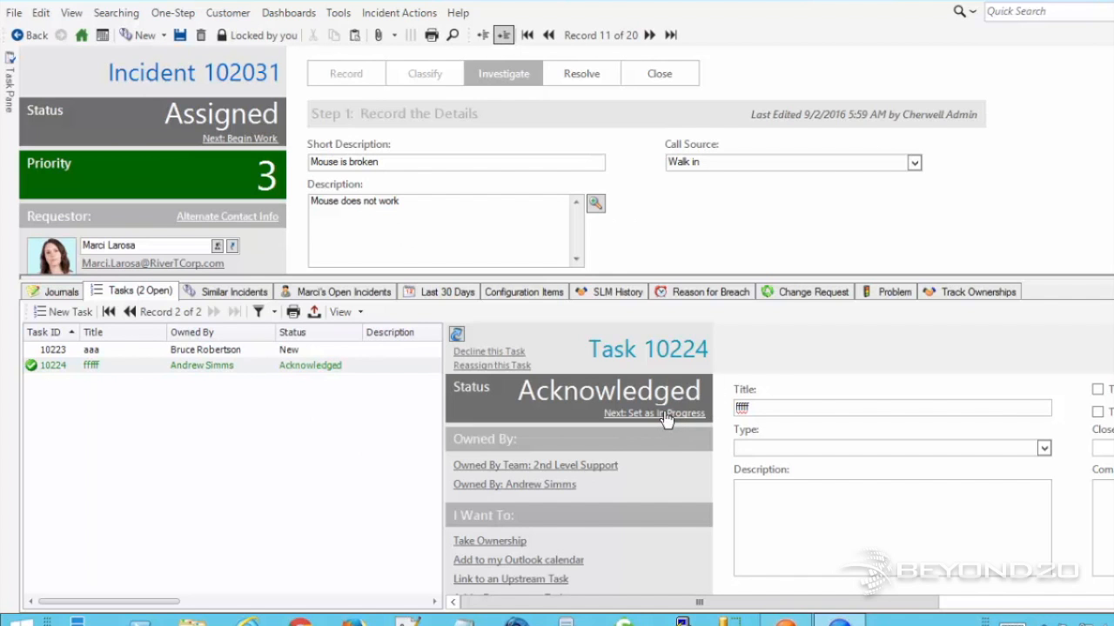
{"action": "left_click", "coordinate": [671, 417]}
{"action": "left_click", "coordinate": [682, 416]}
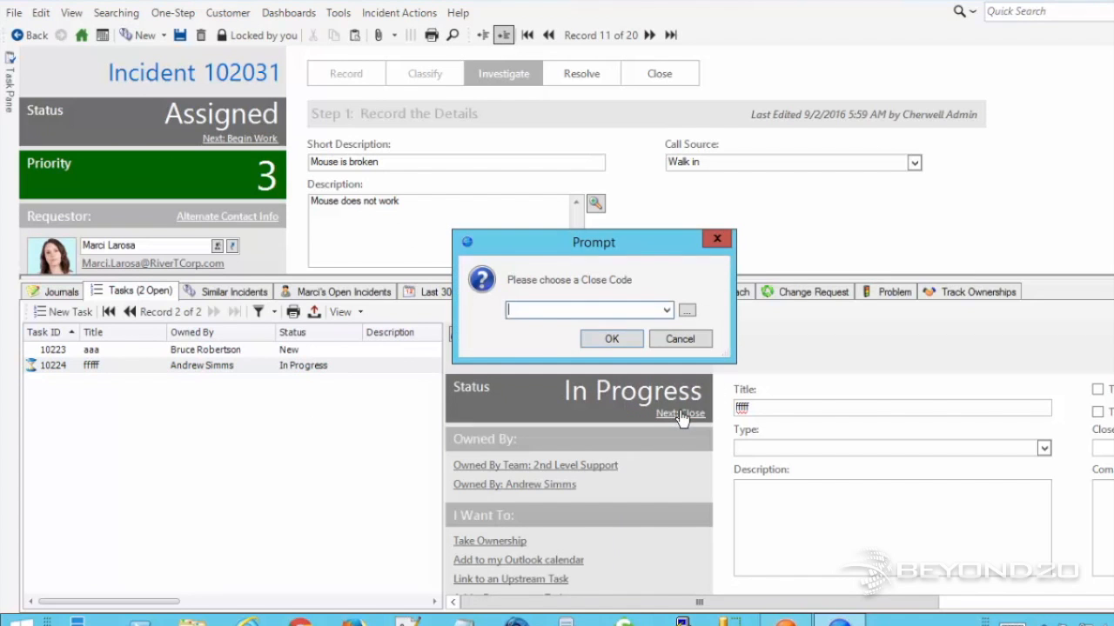
{"action": "left_click", "coordinate": [666, 311]}
{"action": "left_click", "coordinate": [627, 324]}
{"action": "left_click", "coordinate": [612, 339]}
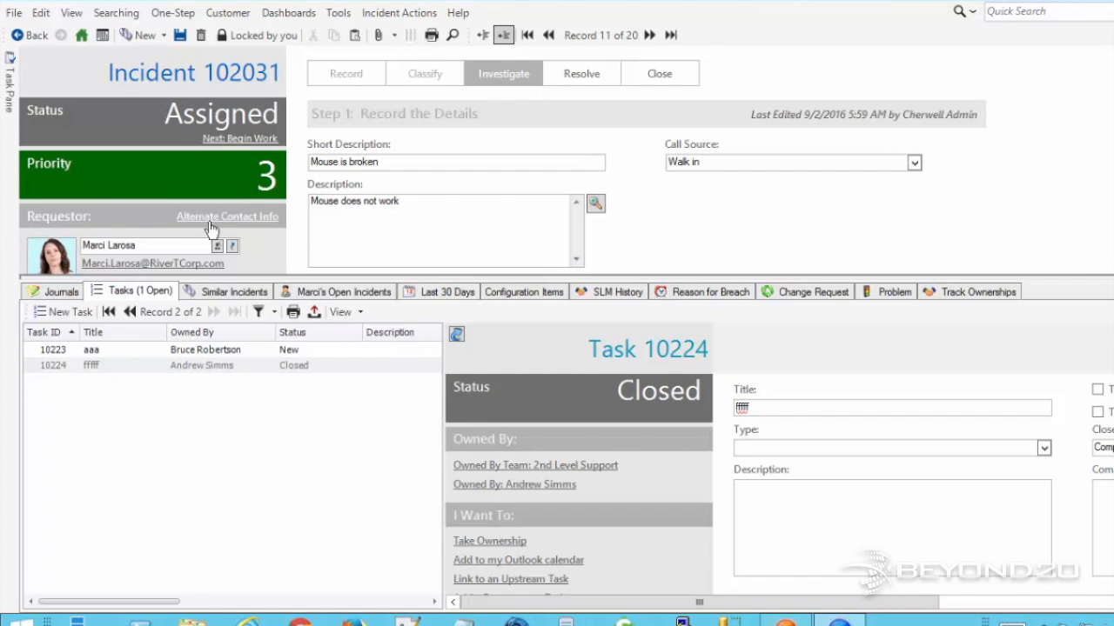
Examine the Task Distro List value in System Analyzer before saving the incident with its closed task
{"action": "left_click", "coordinate": [459, 13]}
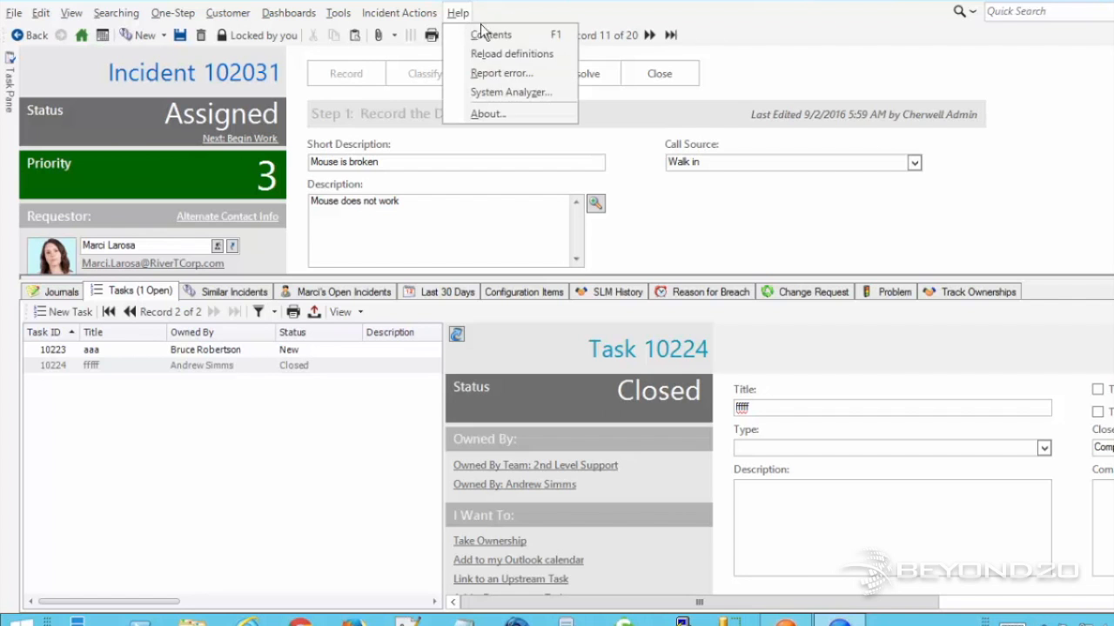
{"action": "left_click", "coordinate": [496, 92]}
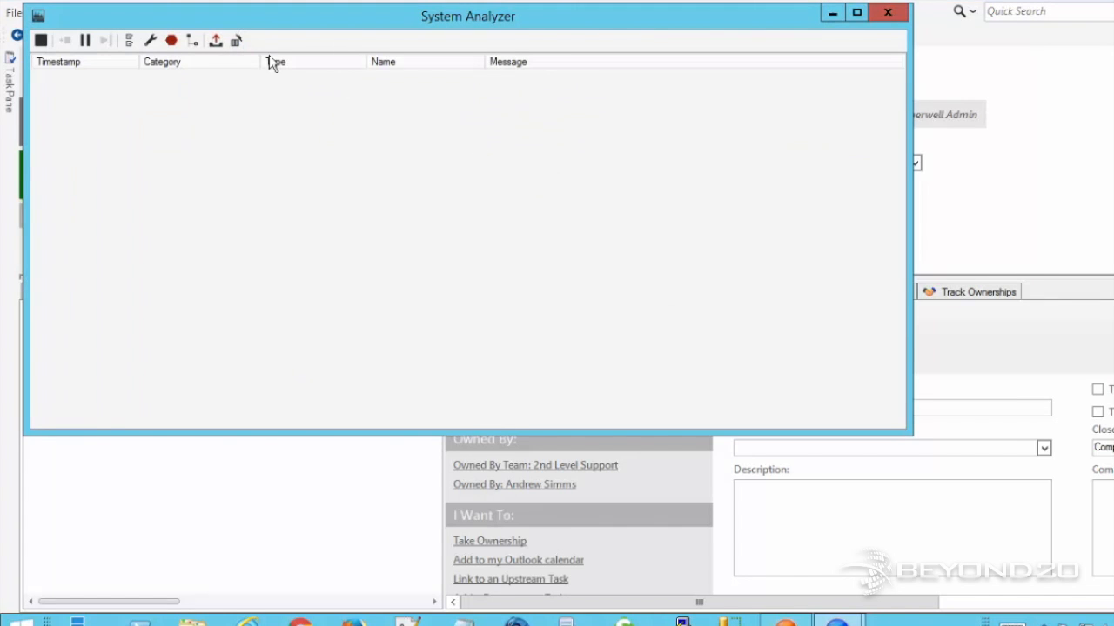
{"action": "left_click", "coordinate": [192, 40]}
{"action": "left_click_drag", "start_coordinate": [986, 128], "coordinate": [878, 467]}
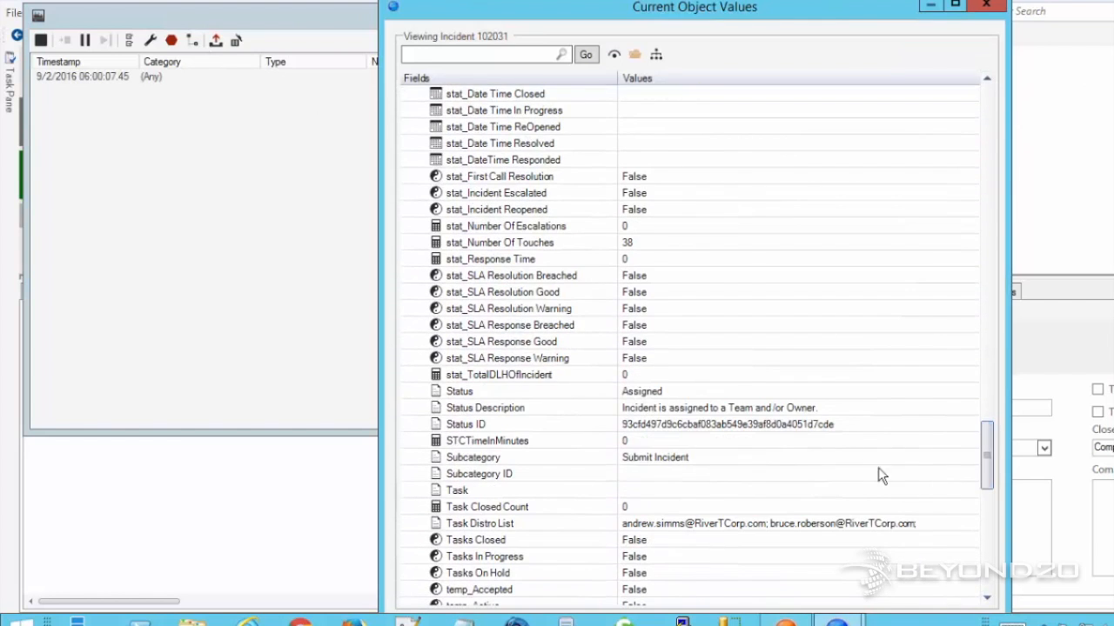
{"action": "left_click", "coordinate": [474, 458]}
{"action": "left_click", "coordinate": [477, 509]}
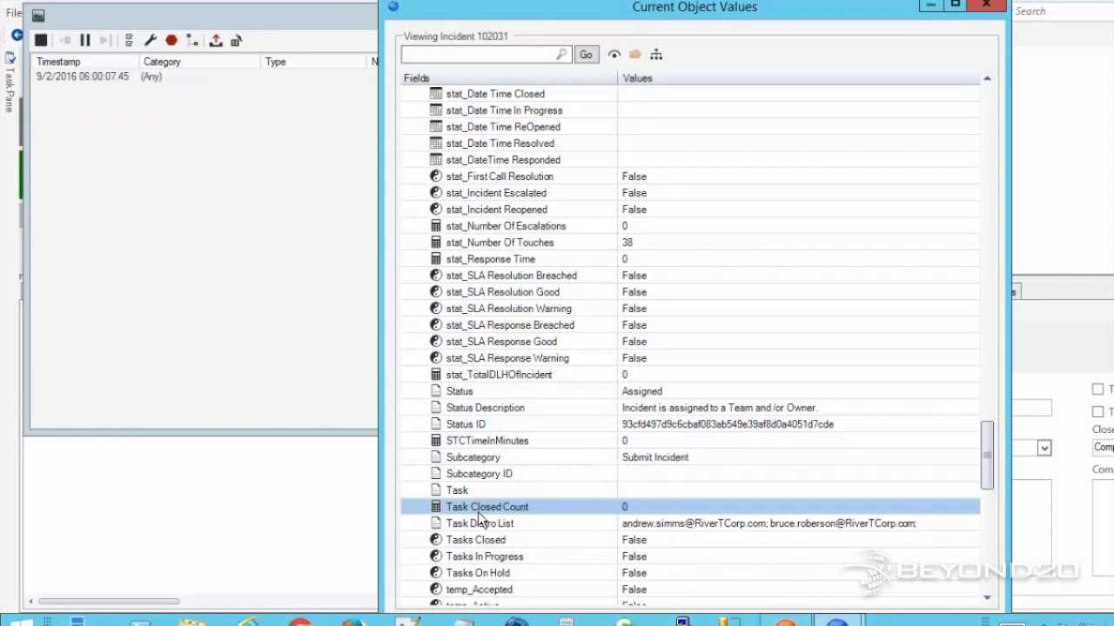
{"action": "left_click", "coordinate": [500, 522]}
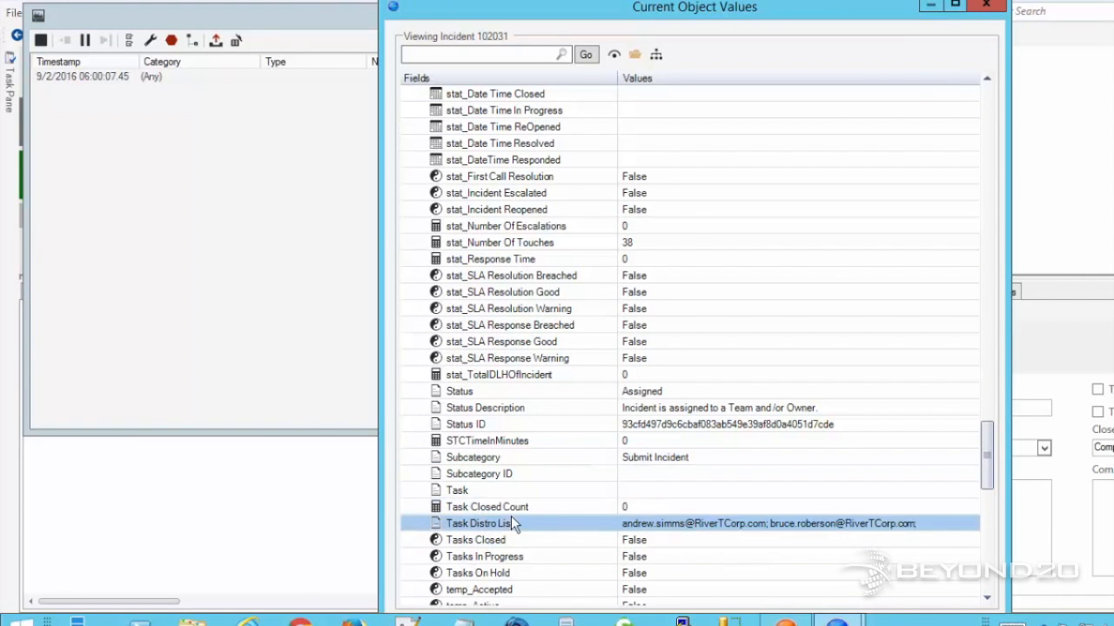
{"action": "left_click", "coordinate": [985, 5]}
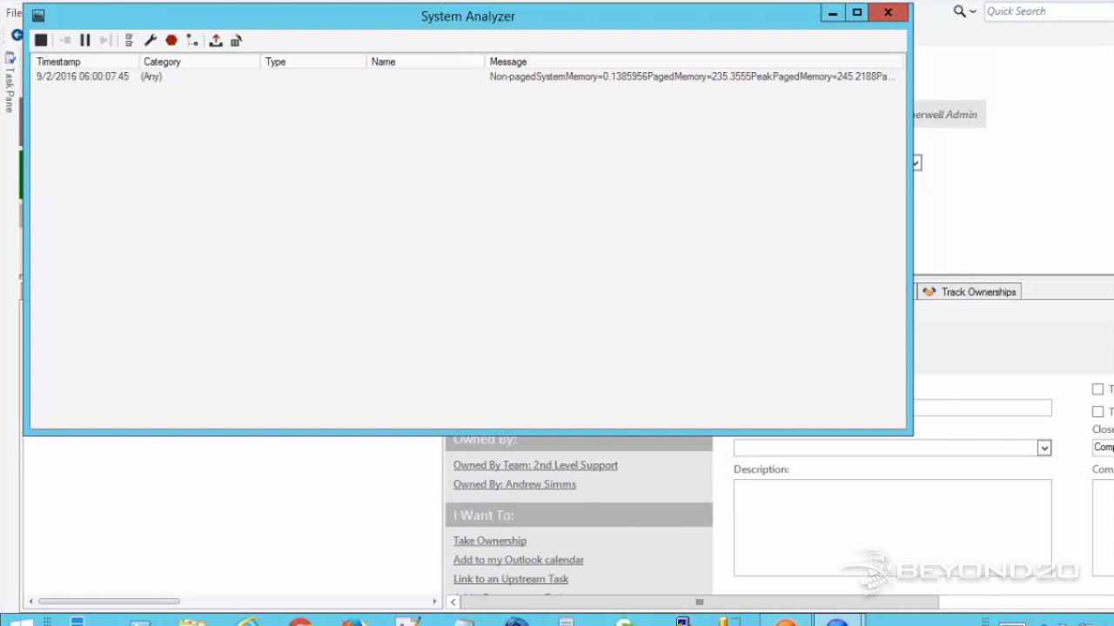
Leave System Analyzer, add a trailing space to the incident's short description, and save the incident
{"action": "left_click", "coordinate": [887, 12]}
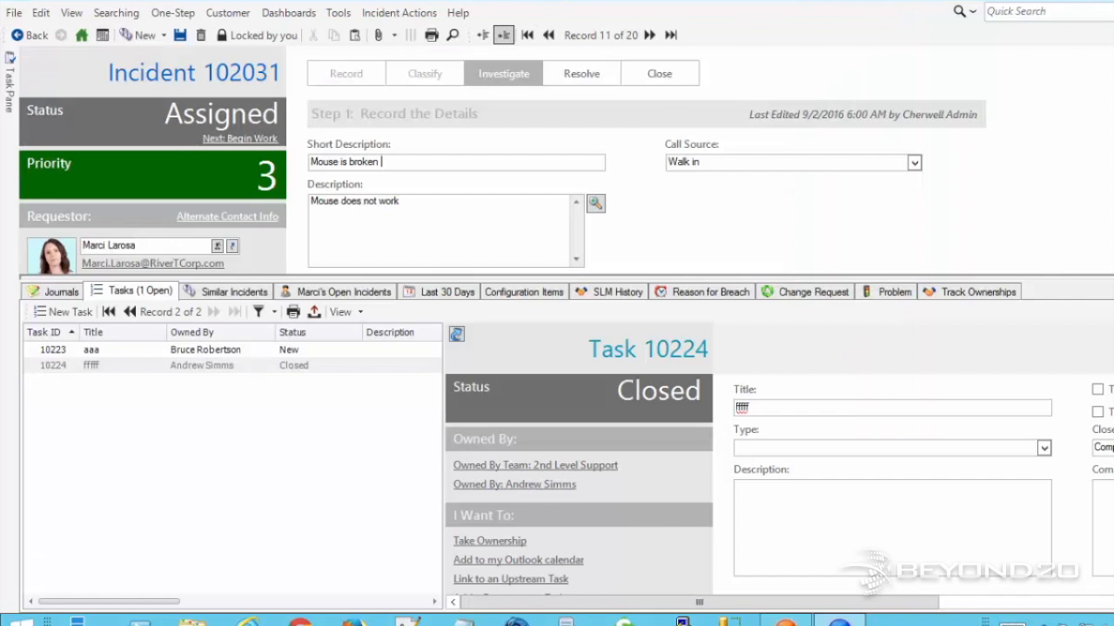
{"action": "left_click", "coordinate": [180, 35]}
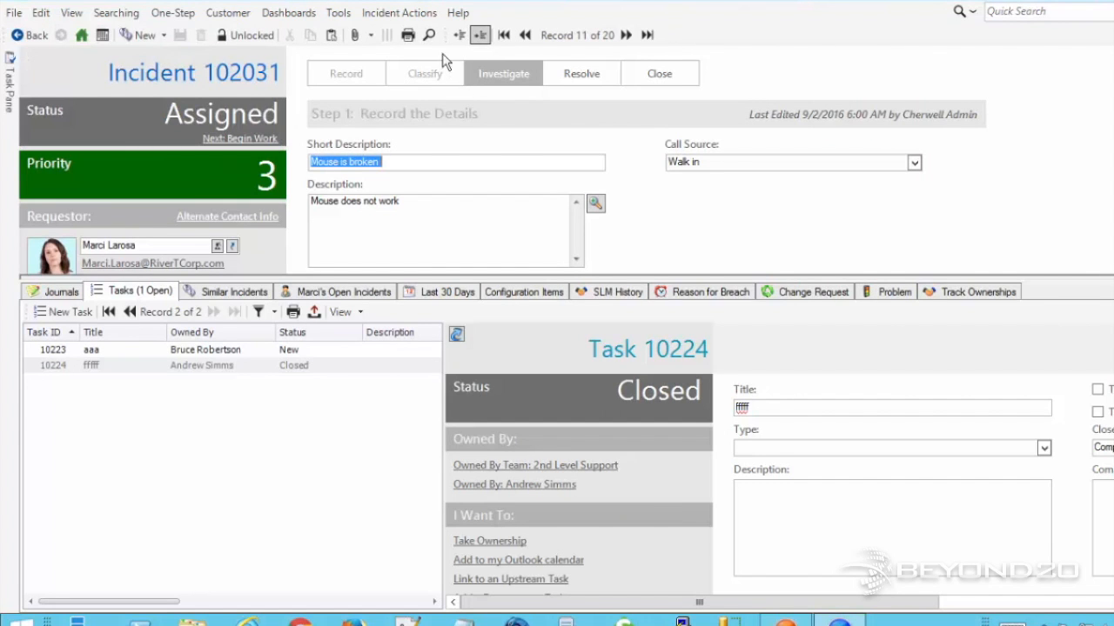
Recheck the saved incident's Task Distro List value in System Analyzer and compare it with the owner of open task "aaa"
{"action": "left_click", "coordinate": [457, 12]}
{"action": "left_click", "coordinate": [484, 111]}
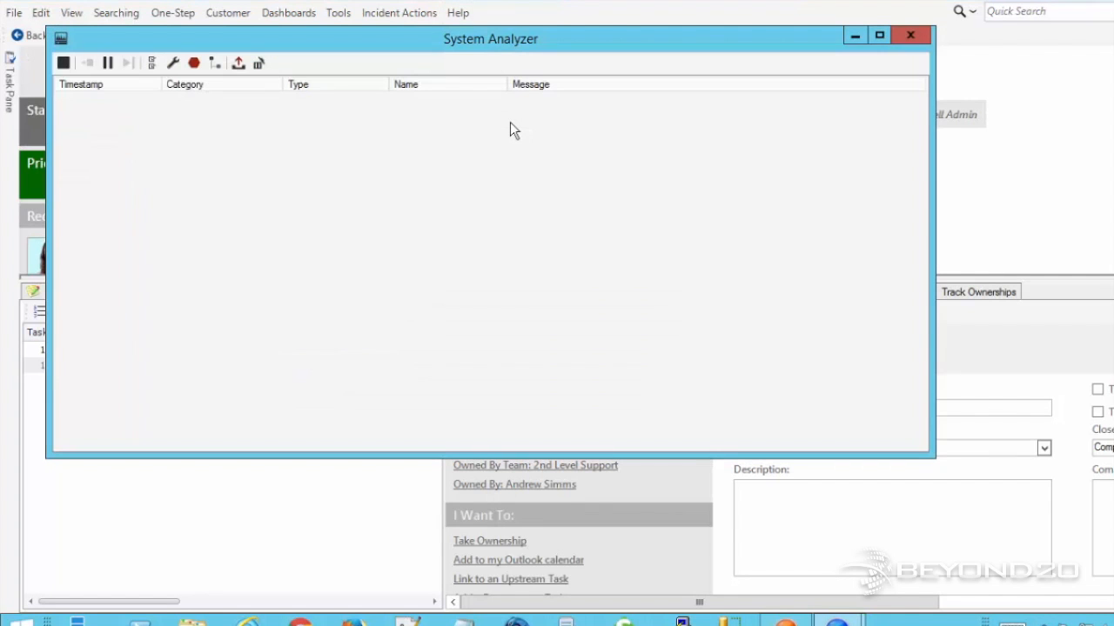
{"action": "left_click", "coordinate": [212, 65]}
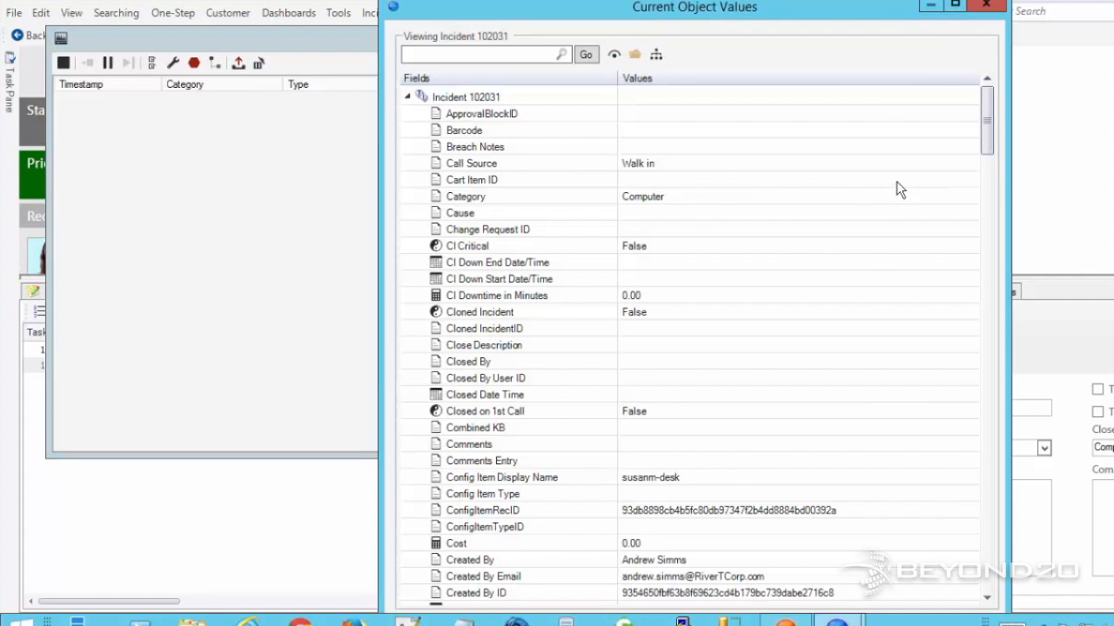
{"action": "left_click_drag", "start_coordinate": [985, 130], "coordinate": [975, 480]}
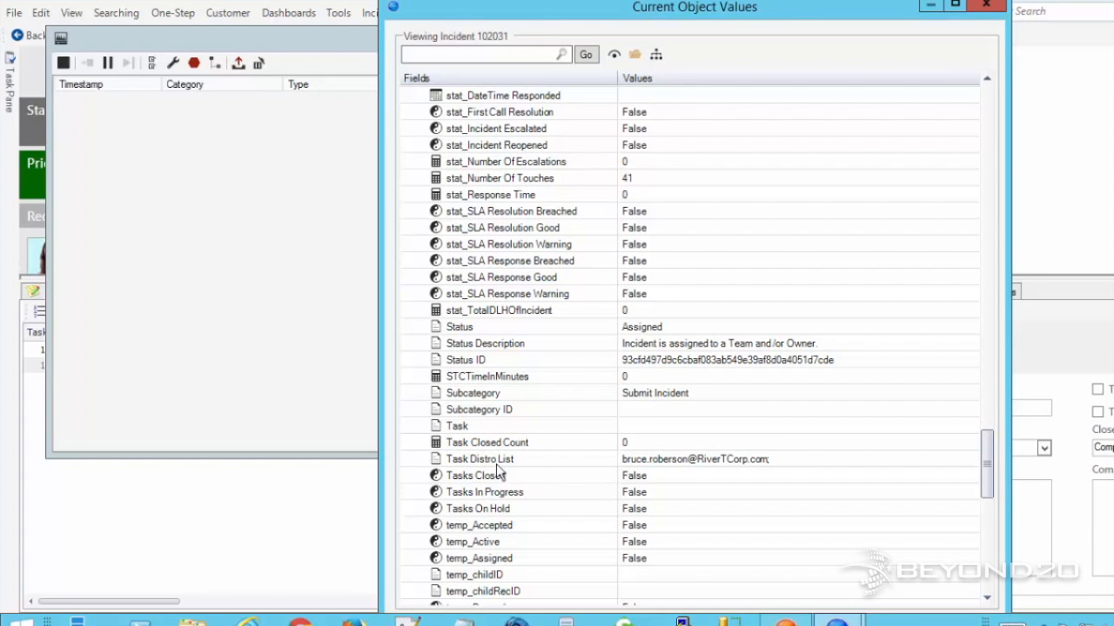
{"action": "left_click", "coordinate": [652, 461]}
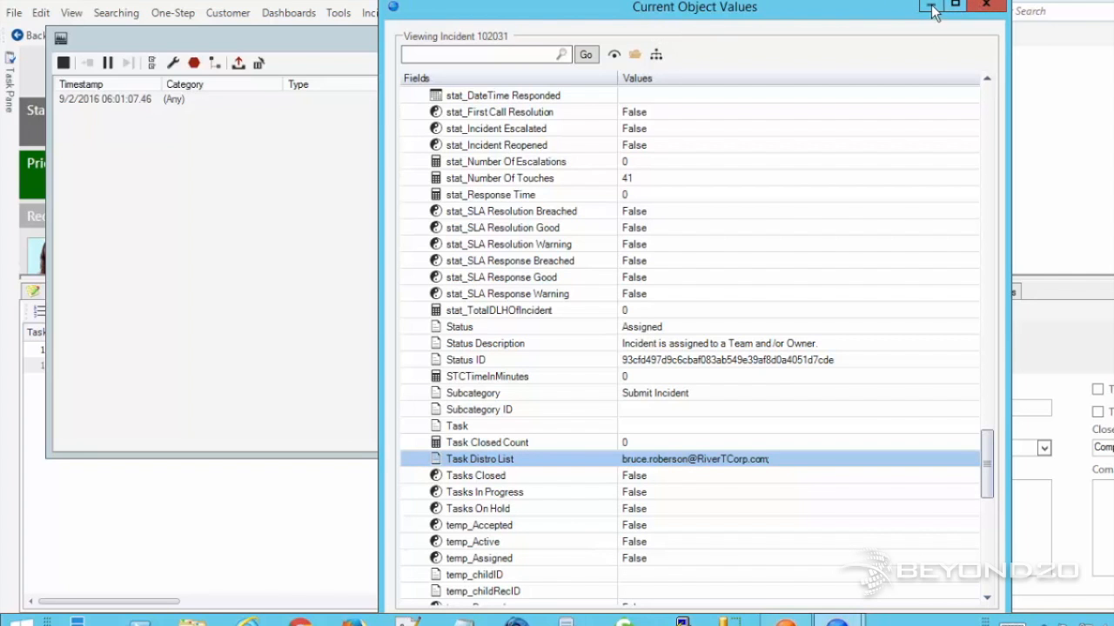
{"action": "left_click", "coordinate": [986, 5]}
{"action": "left_click_drag", "start_coordinate": [774, 46], "coordinate": [811, 49]}
{"action": "left_click", "coordinate": [947, 40]}
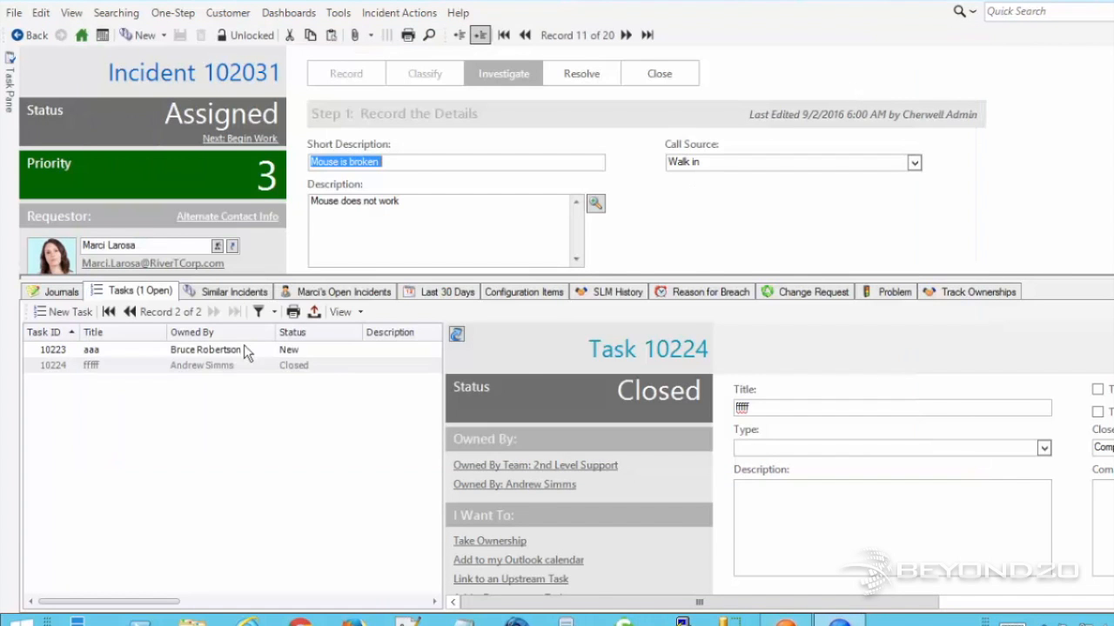
{"action": "left_click", "coordinate": [204, 348]}
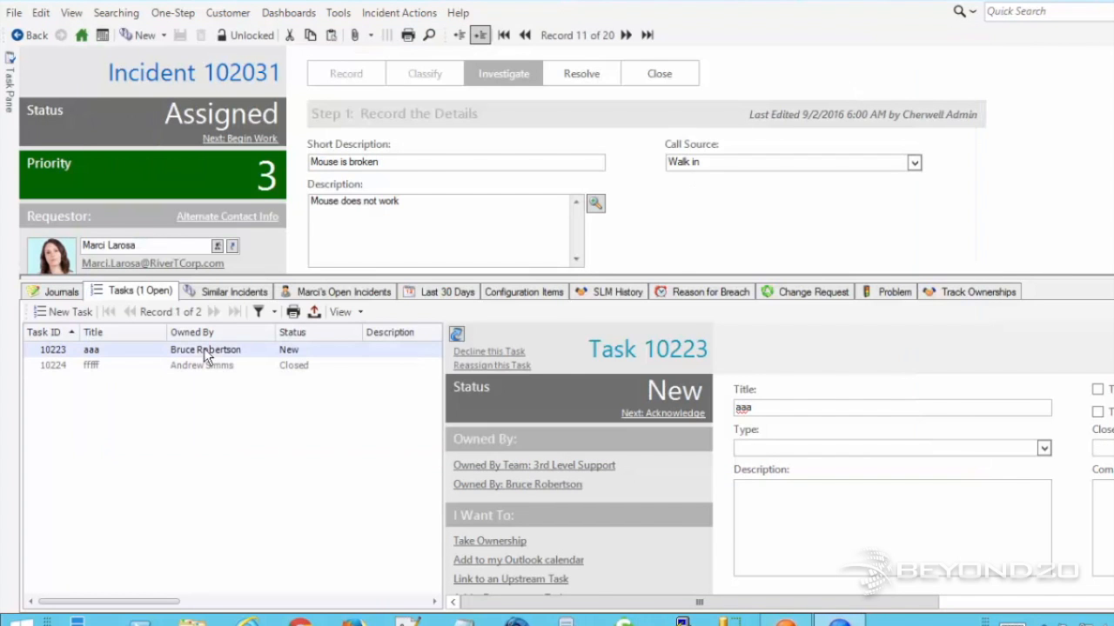
Advance task "aaa" through Acknowledged and In Progress, and close it with the Completed close code
{"action": "left_click", "coordinate": [648, 414]}
{"action": "left_click", "coordinate": [671, 416]}
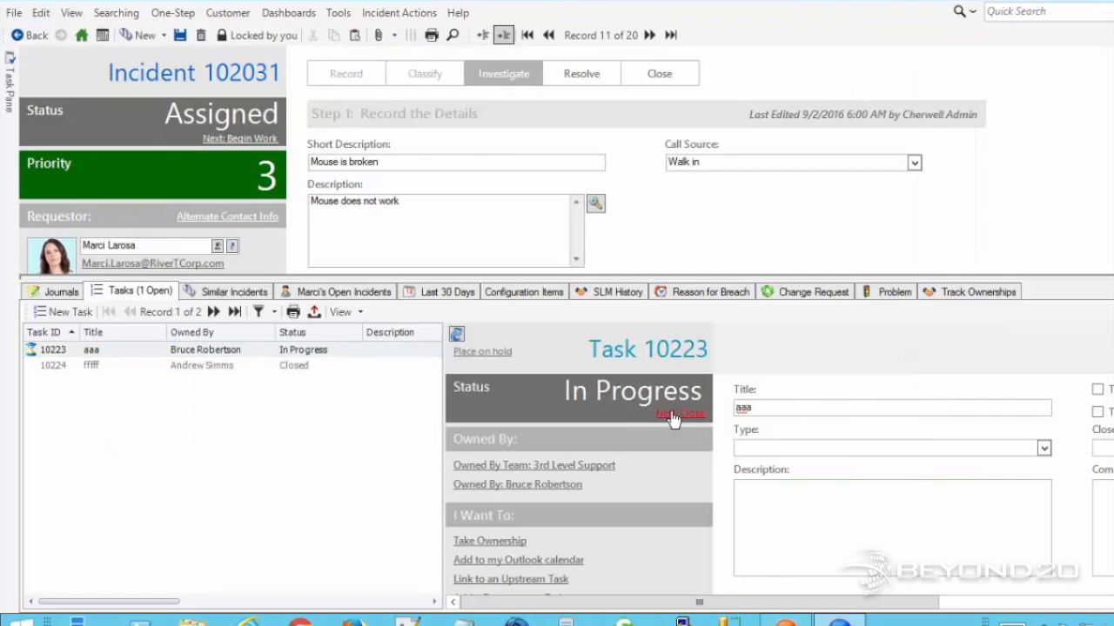
{"action": "left_click", "coordinate": [671, 414]}
{"action": "left_click", "coordinate": [666, 311]}
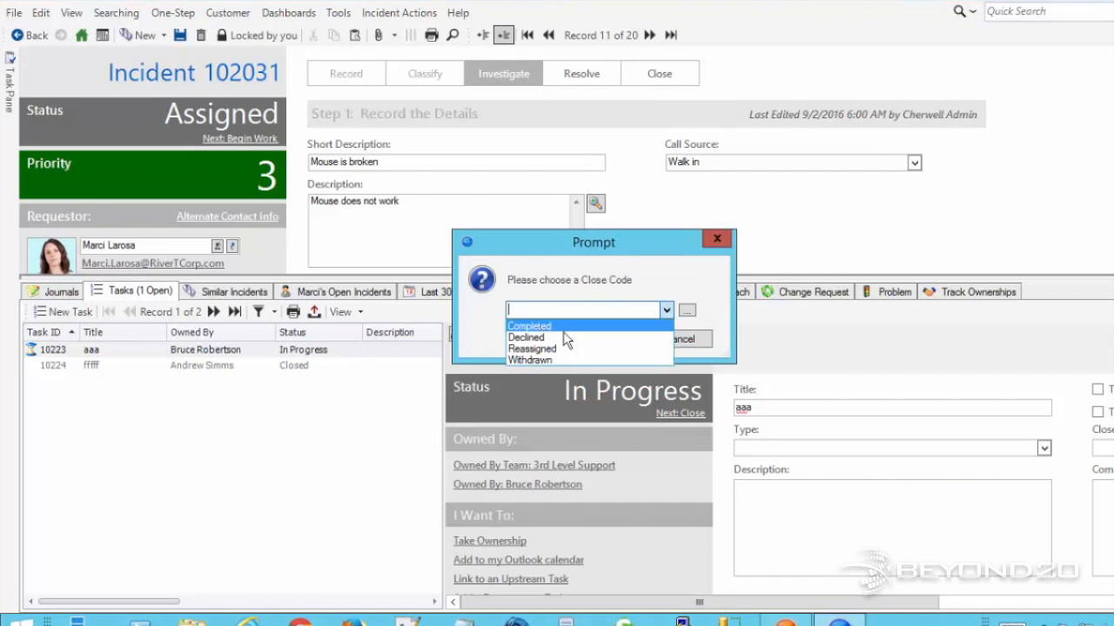
{"action": "left_click", "coordinate": [529, 326]}
{"action": "left_click", "coordinate": [627, 340]}
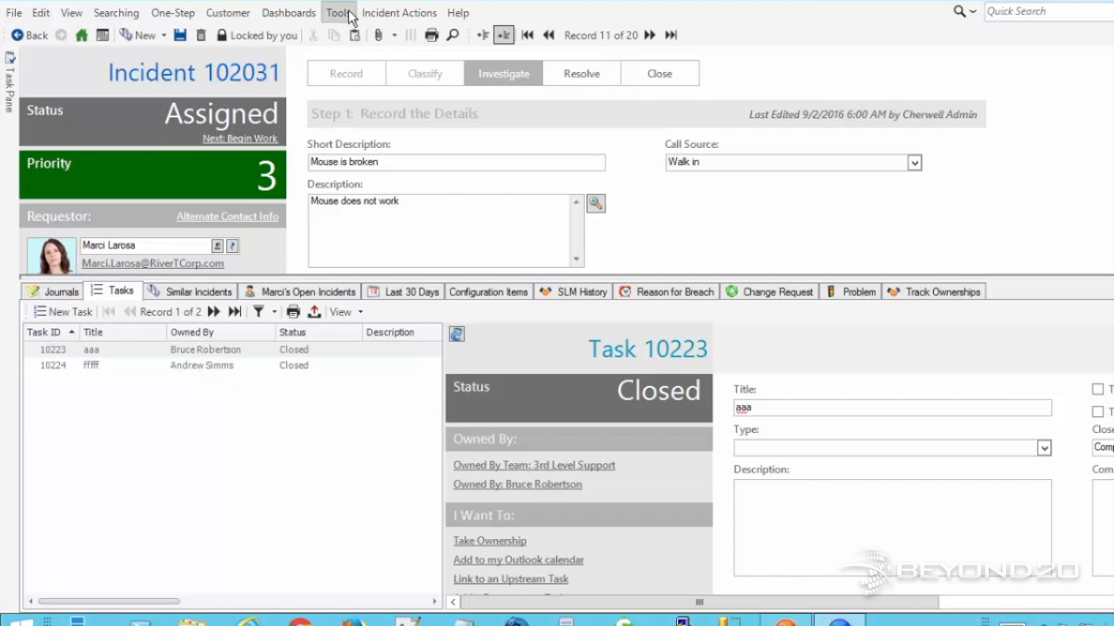
Inspect the unsaved incident's Task Distro List value among the current object values in System Analyzer
{"action": "left_click", "coordinate": [458, 12]}
{"action": "left_click", "coordinate": [502, 92]}
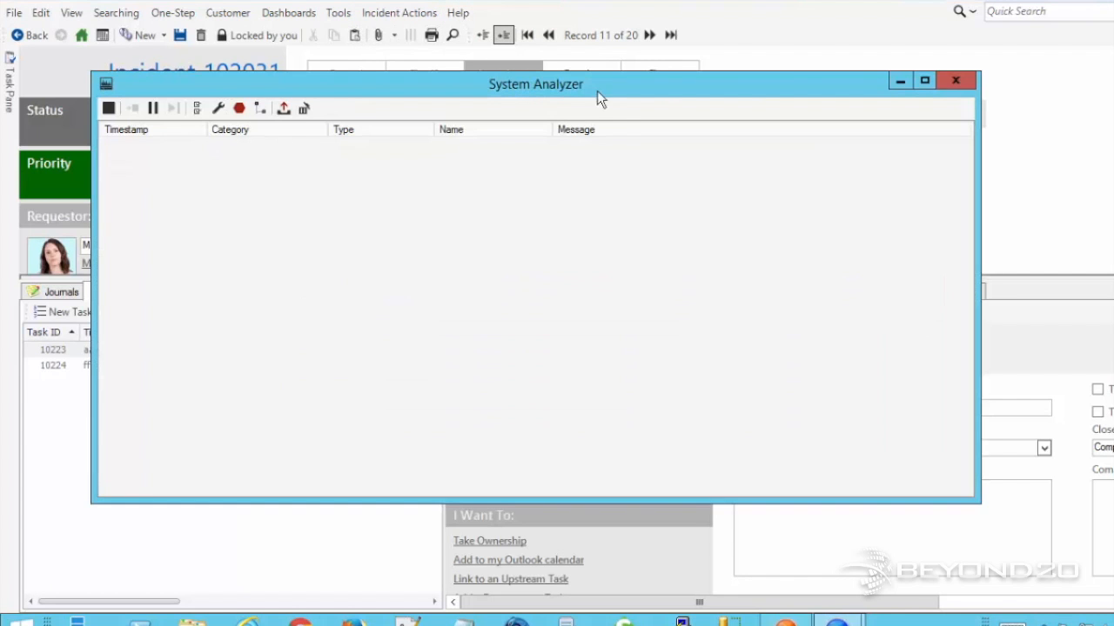
{"action": "left_click", "coordinate": [261, 108]}
{"action": "left_click_drag", "start_coordinate": [989, 134], "coordinate": [917, 439]}
{"action": "left_click", "coordinate": [526, 447]}
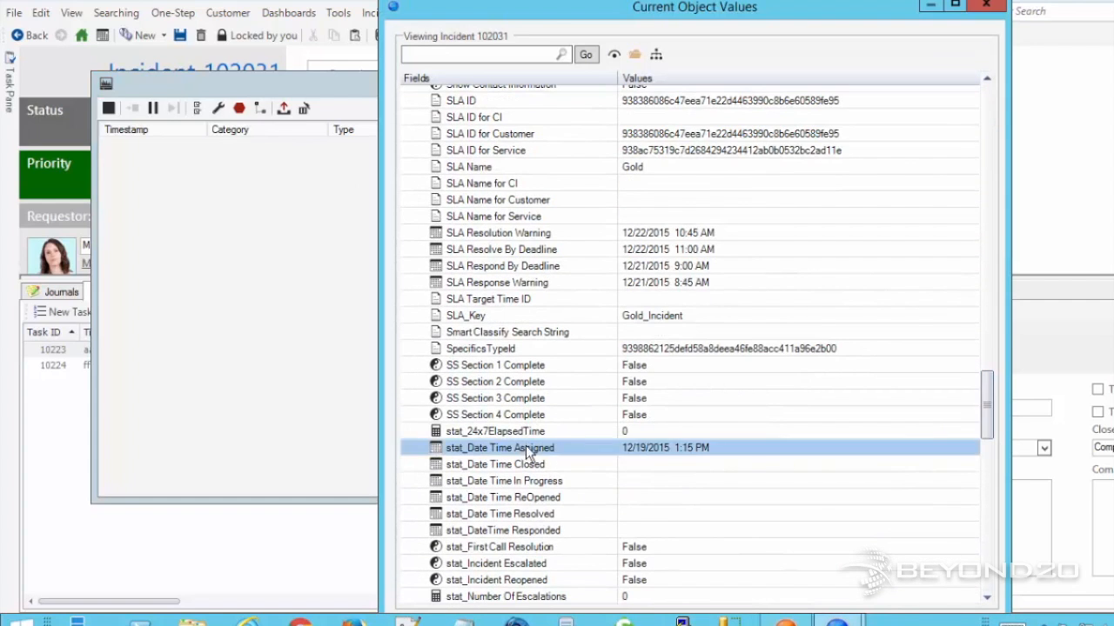
{"action": "scroll", "coordinate": [525, 450], "scroll_direction": "down", "scroll_amount": 6}
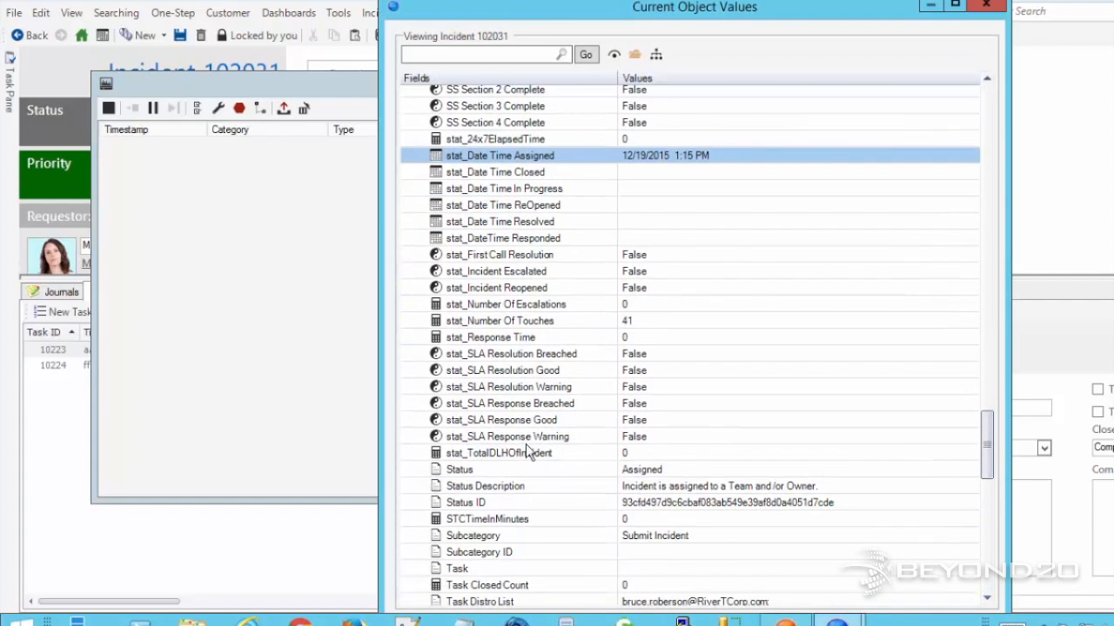
{"action": "left_click", "coordinate": [533, 600]}
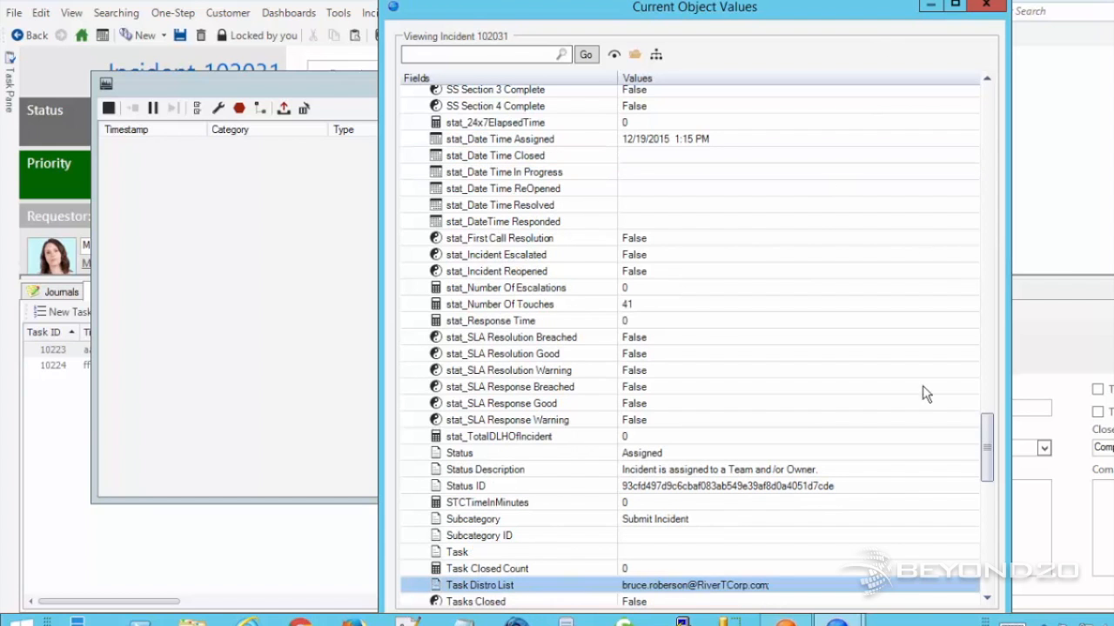
{"action": "left_click", "coordinate": [986, 5]}
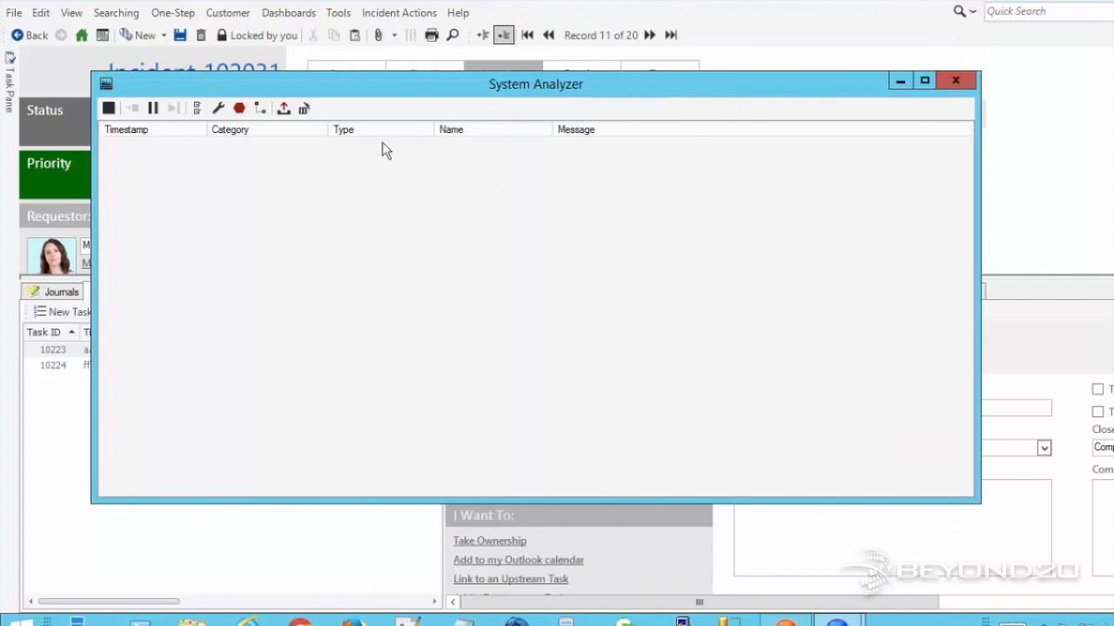
Save the incident with both tasks closed, and recheck its Task Distro List value in System Analyzer
{"action": "left_click", "coordinate": [900, 84]}
{"action": "left_click", "coordinate": [180, 34]}
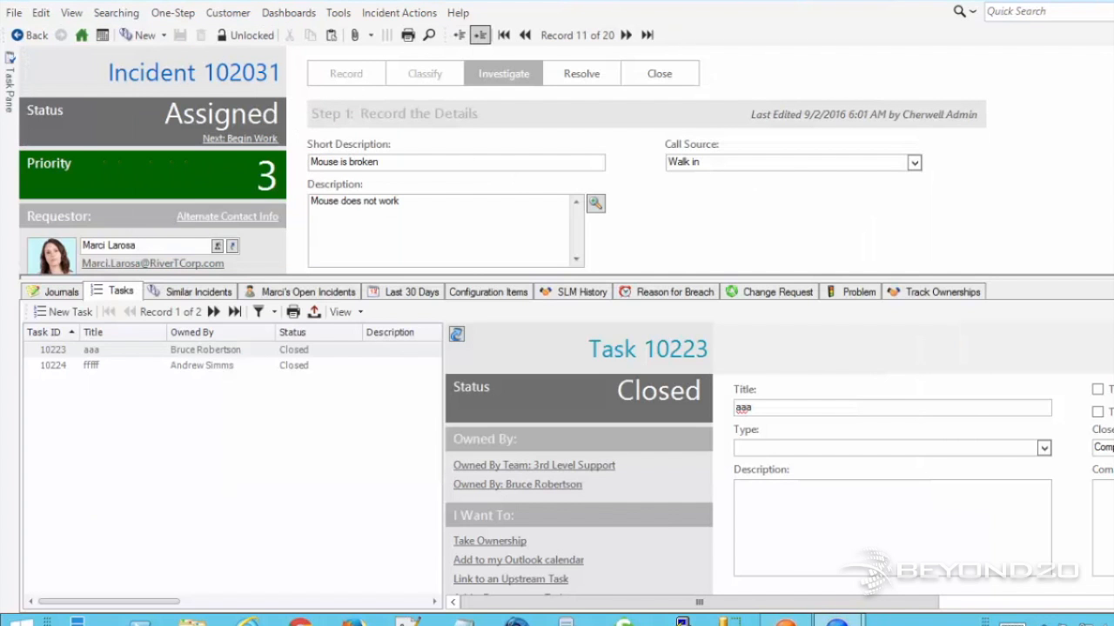
{"action": "mouse_move", "coordinate": [837, 619]}
{"action": "left_click", "coordinate": [885, 539]}
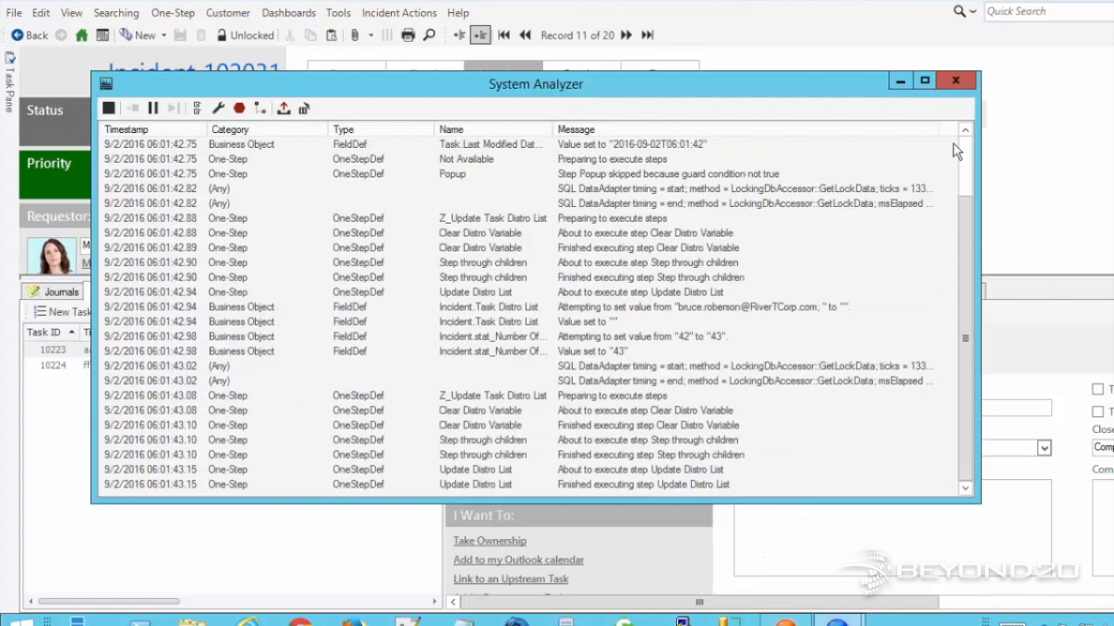
{"action": "left_click", "coordinate": [260, 107]}
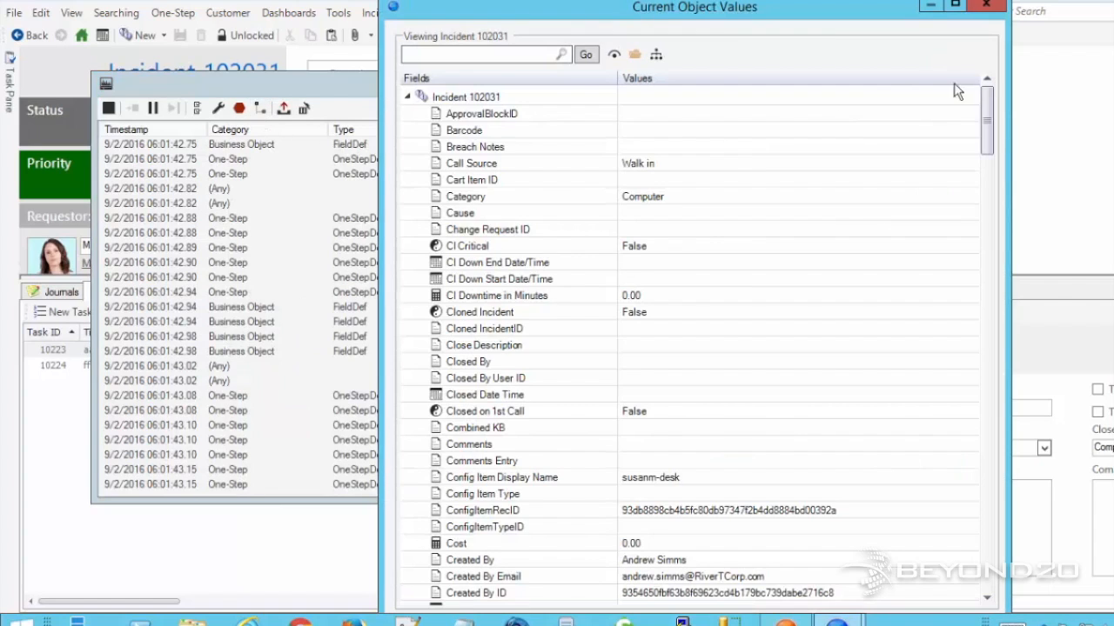
{"action": "left_click_drag", "start_coordinate": [990, 107], "coordinate": [987, 527]}
{"action": "left_click", "coordinate": [514, 238]}
{"action": "scroll", "coordinate": [492, 191], "scroll_direction": "up", "scroll_amount": 1}
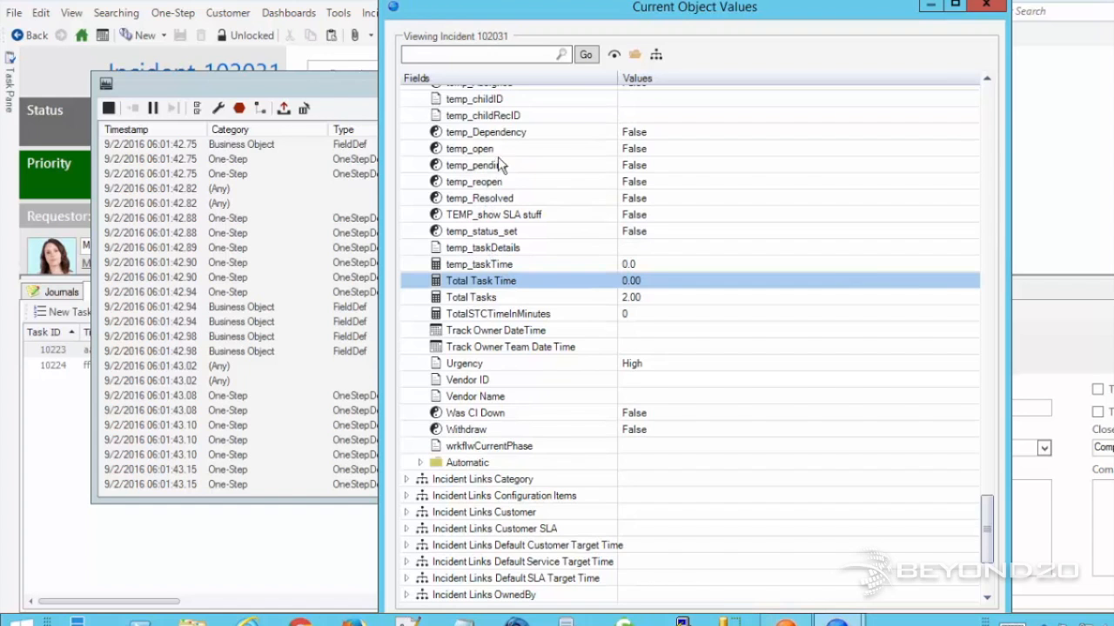
{"action": "scroll", "coordinate": [488, 149], "scroll_direction": "up", "scroll_amount": 4}
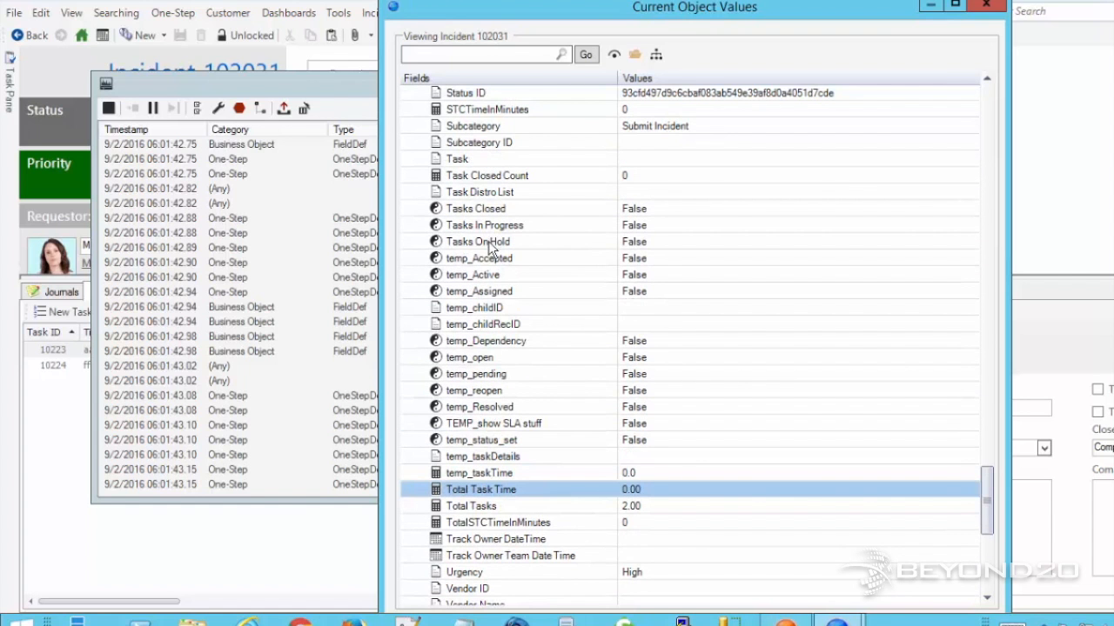
{"action": "left_click", "coordinate": [474, 227]}
{"action": "left_click", "coordinate": [486, 193]}
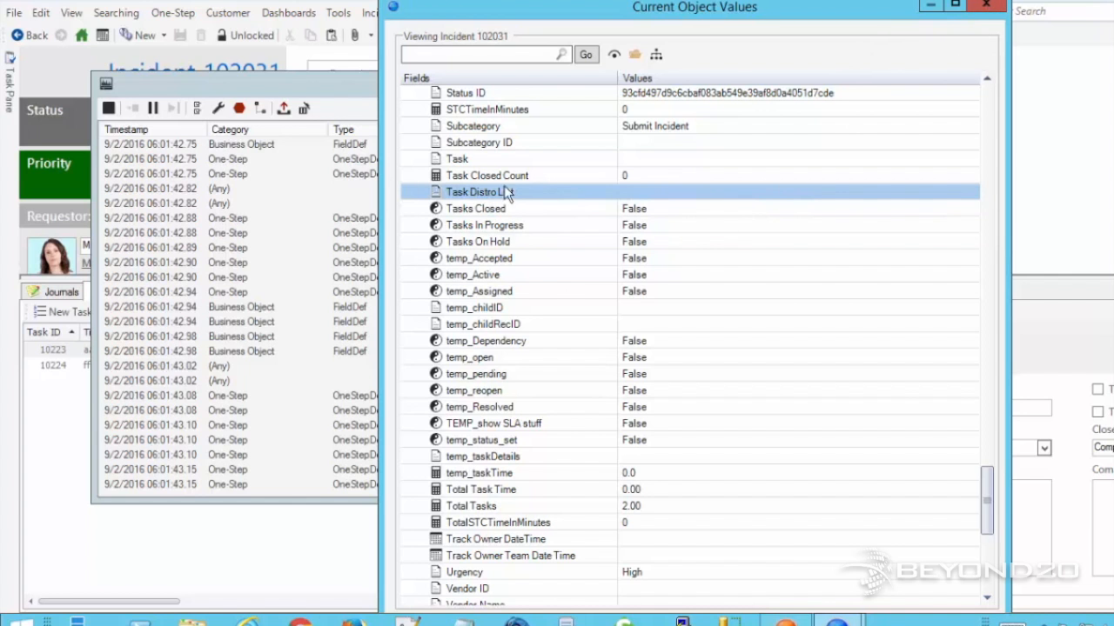
{"action": "left_click", "coordinate": [986, 6]}
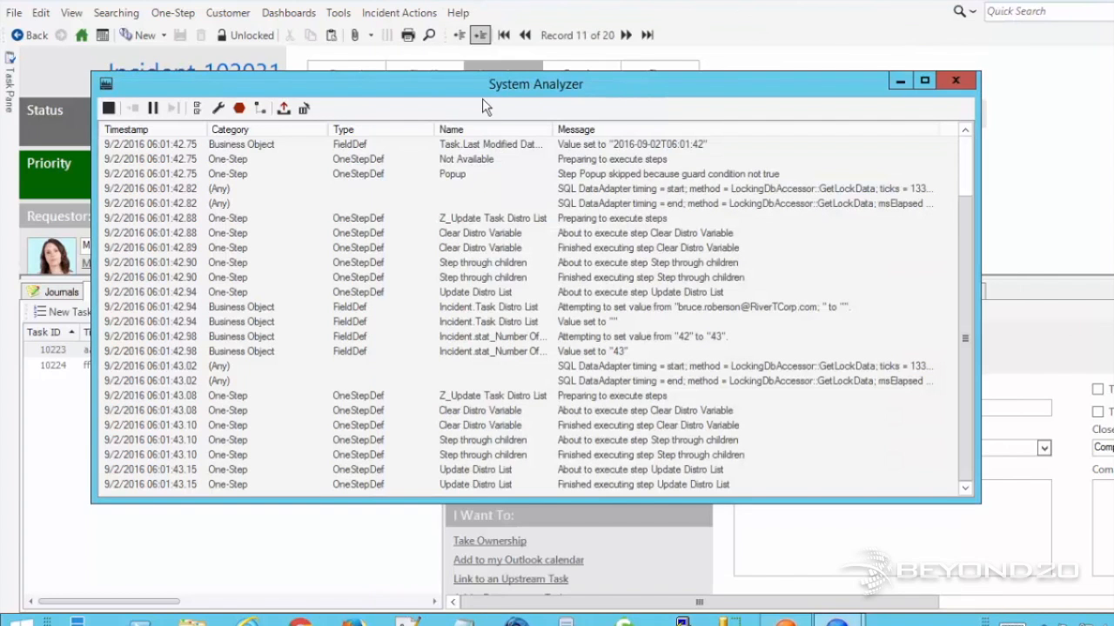
Review the logged Z_Update Task Distro List steps in System Analyzer, and check closed task "fffff" on the incident
{"action": "left_click_drag", "start_coordinate": [521, 87], "coordinate": [597, 56]}
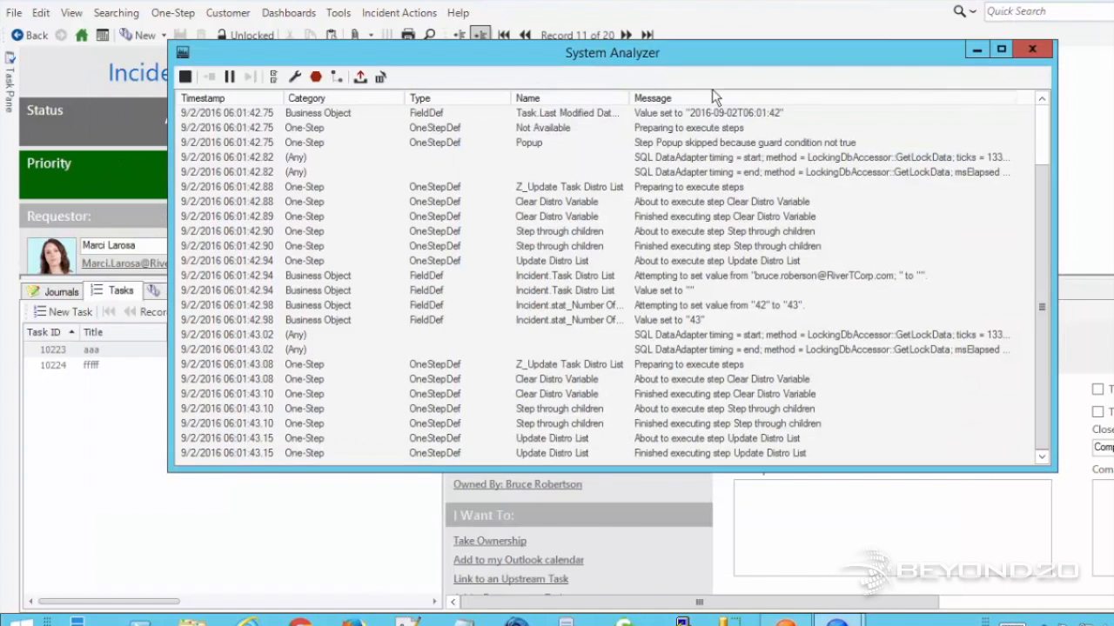
{"action": "left_click", "coordinate": [976, 49]}
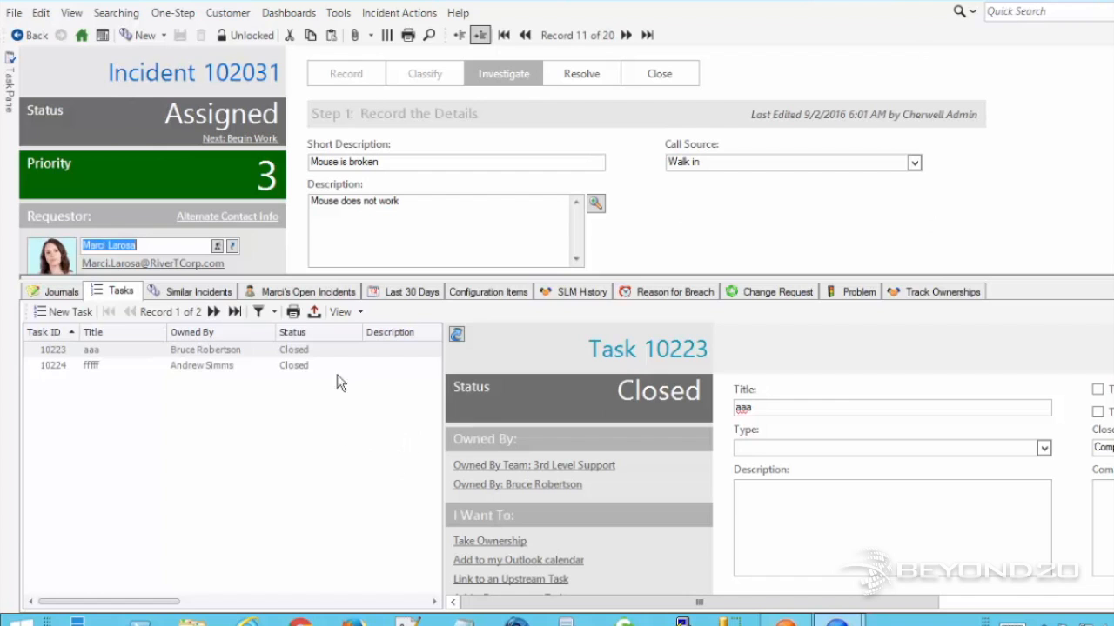
{"action": "left_click", "coordinate": [236, 365]}
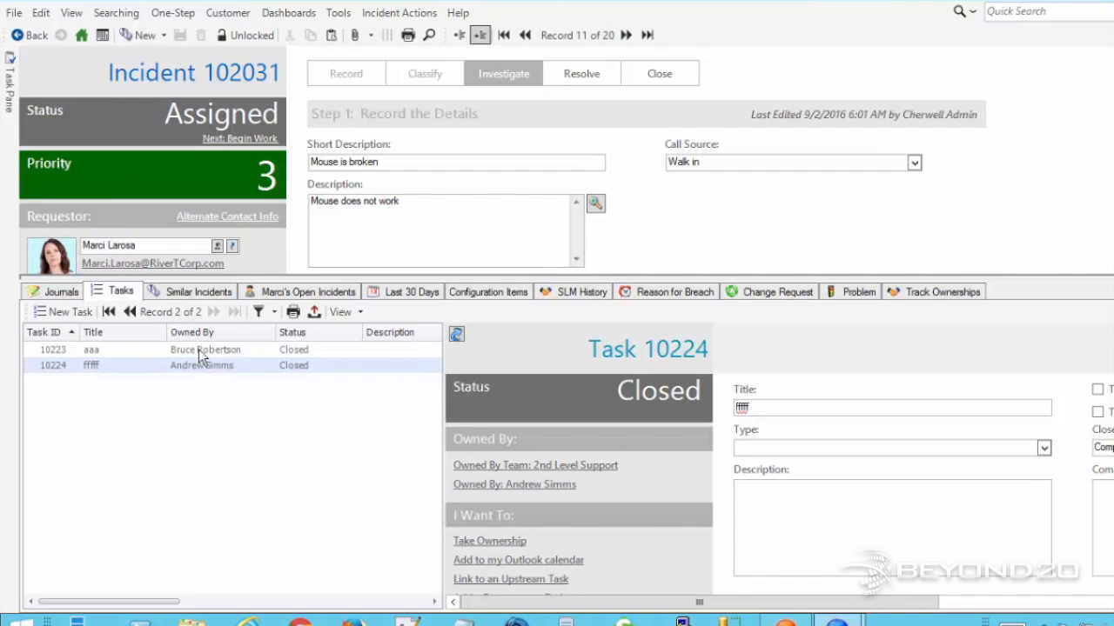